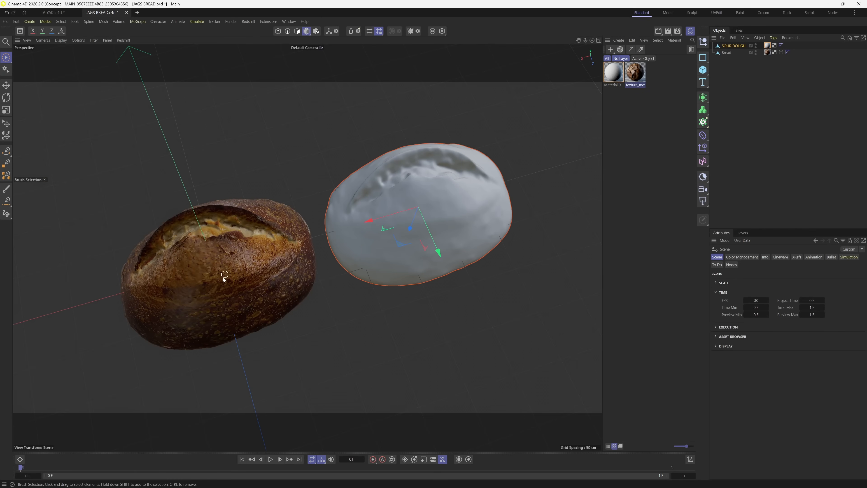
Display both loaves in Gouraud Shading (Lines) and compare the mesh density of the textured and untextured bread.
left_click(60, 40)
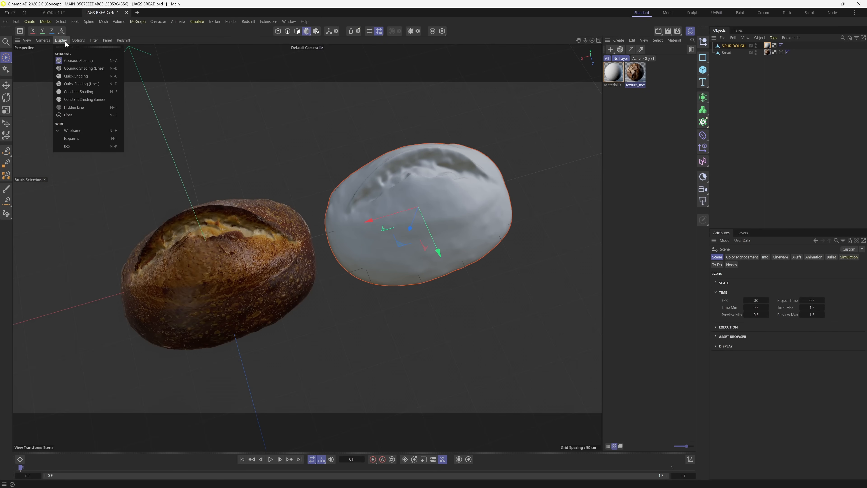
left_click(81, 69)
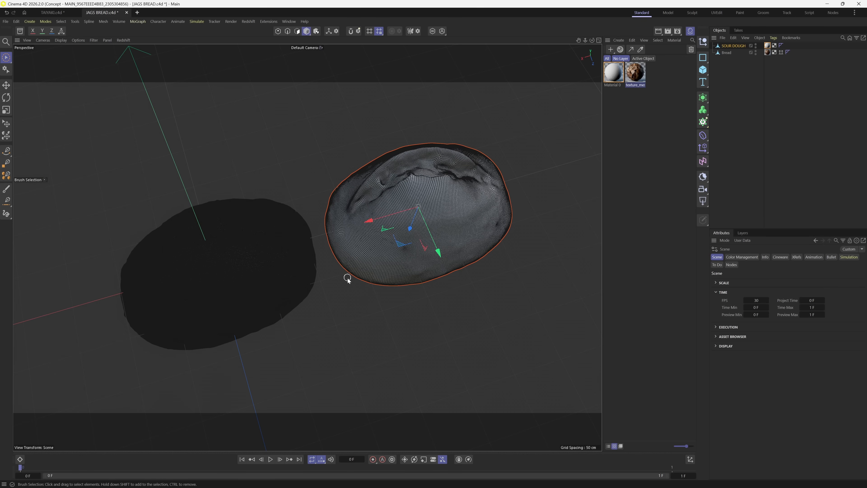
scroll(251, 286, "up", 4)
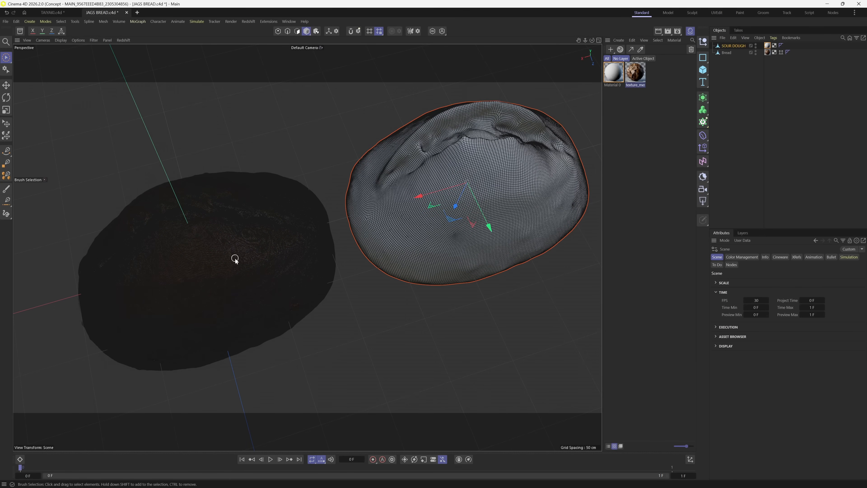
left_click_drag(404, 252, 389, 281, "alt")
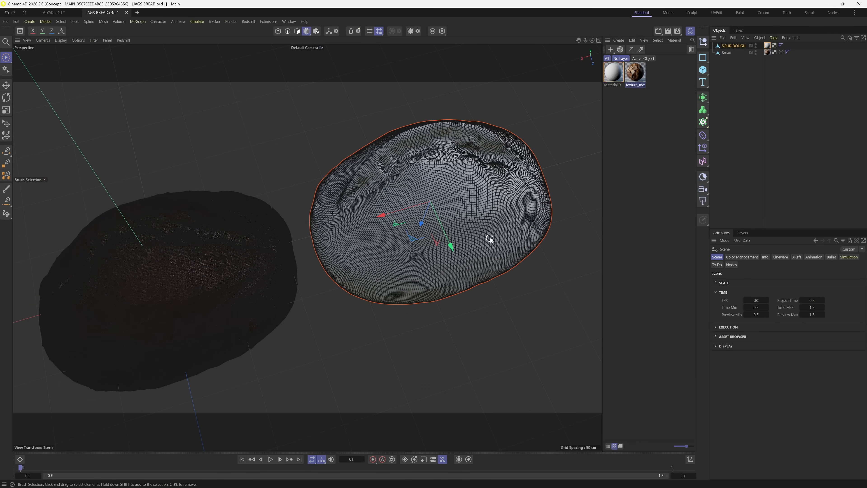
View the JAGS BREAD.png texture image and close it.
left_click(403, 482)
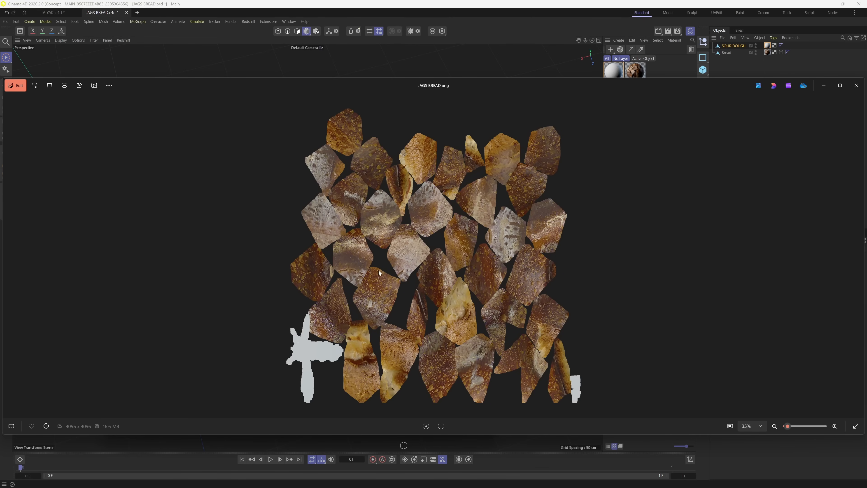
left_click(855, 85)
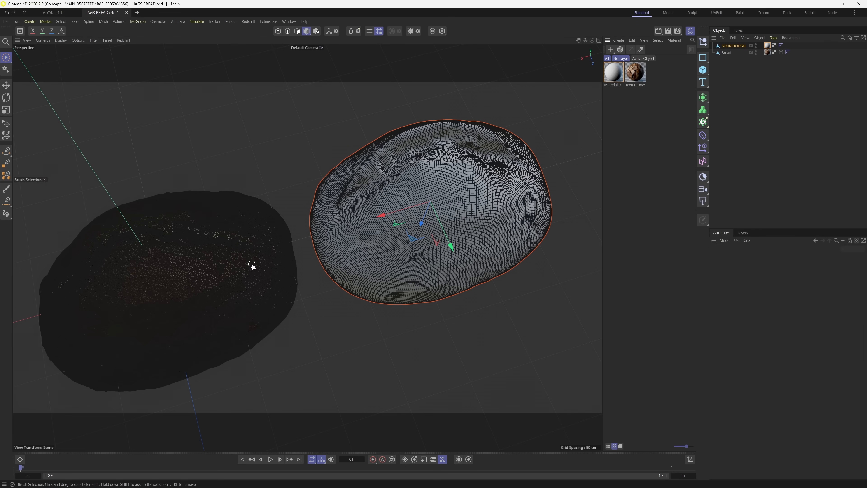
Rename the SOUR DOUGH object as Low Poly.
left_click(728, 47)
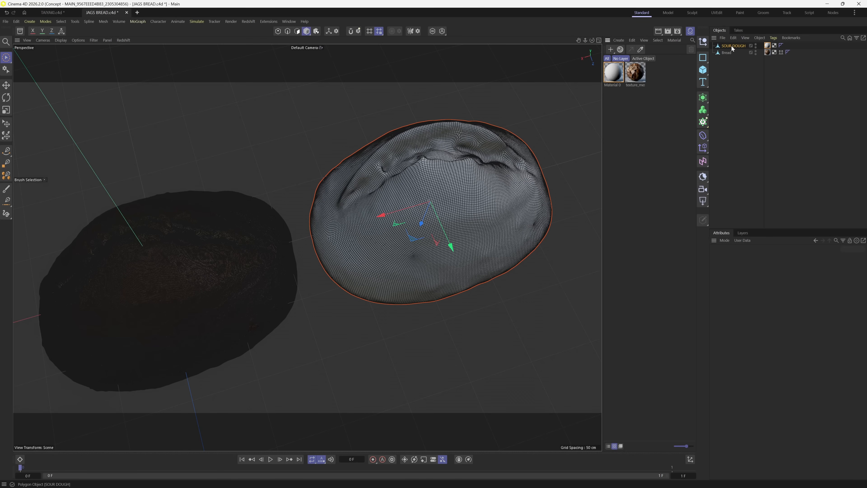
double_click(732, 47)
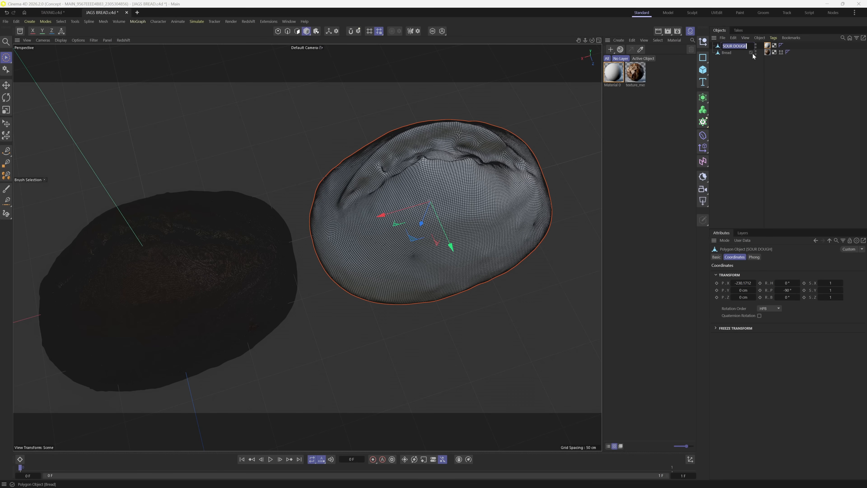
type("Lo")
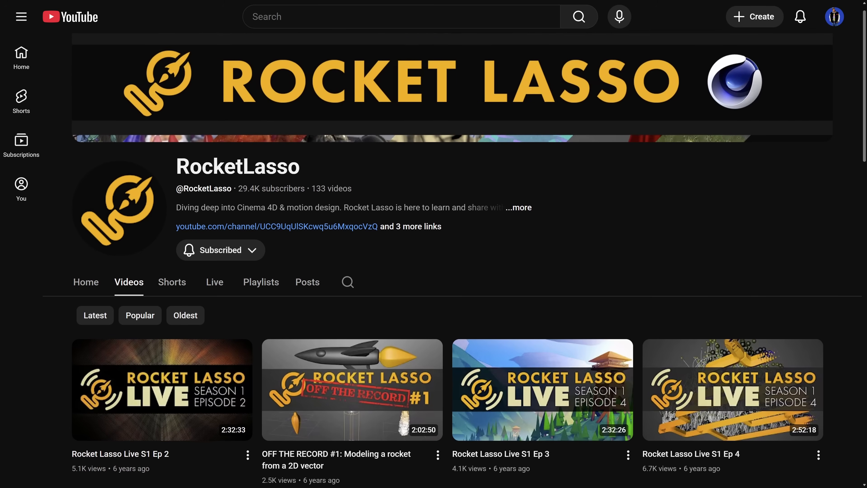
Browse the RocketLasso YouTube channel's video list down to the photogrammetry tutorial.
scroll(455, 260, "down", 3)
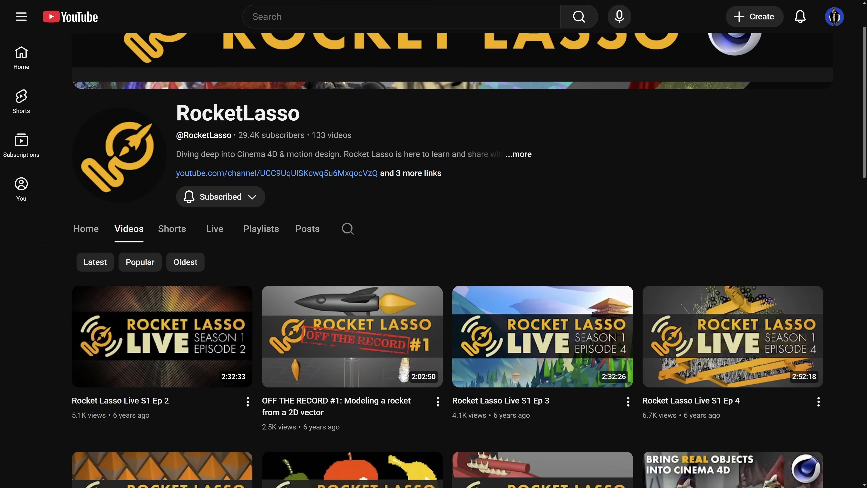
scroll(455, 259, "down", 5)
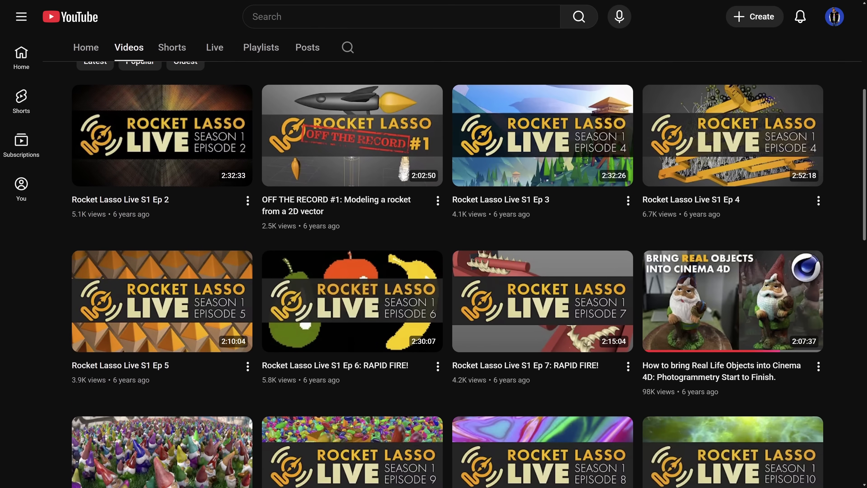
scroll(455, 260, "down", 4)
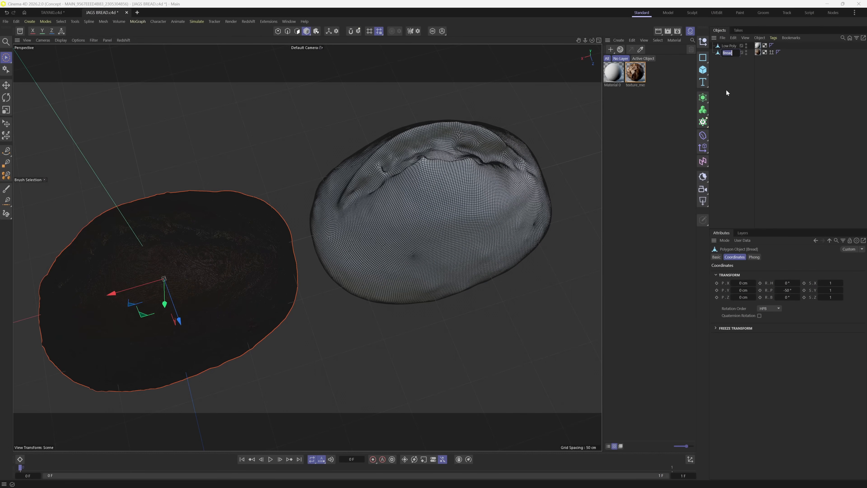
Rename the Bread object as High Poly and set the Low Poly object's X position to 0 cm.
type("High Poly")
key("Return")
left_click(728, 45)
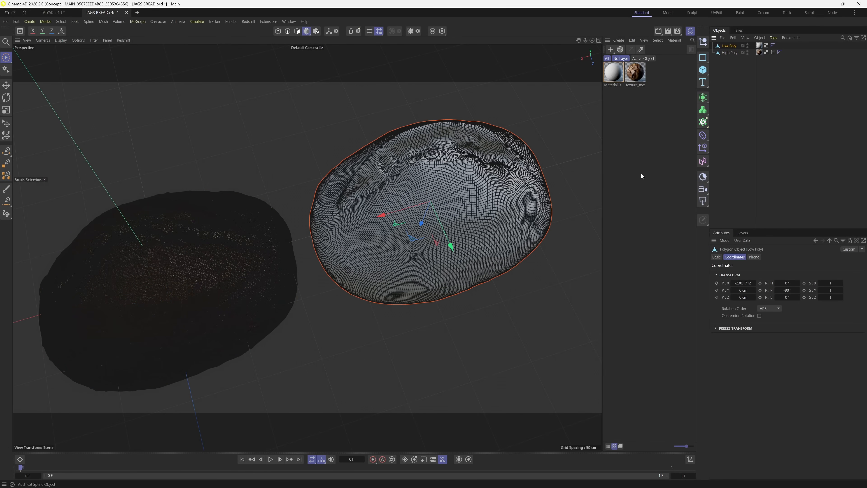
left_click(747, 283)
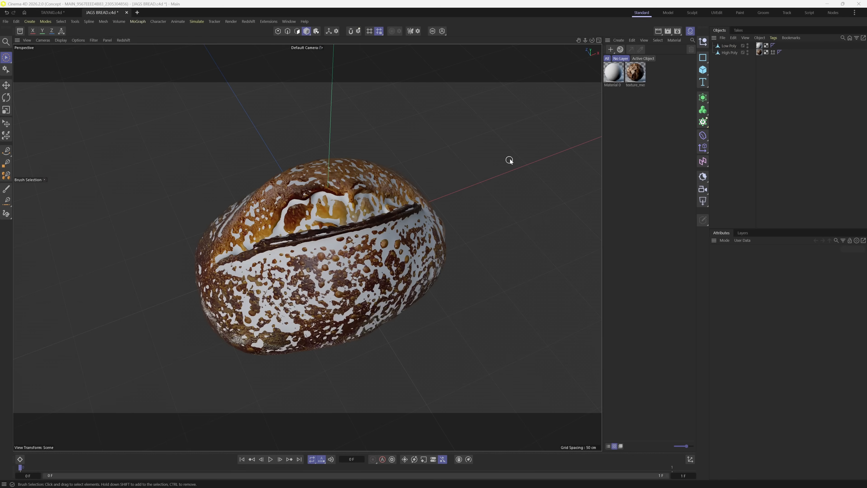
Duplicate the Low Poly object below High Poly and rename the copy Low Poly. Dupe.
left_click(726, 46)
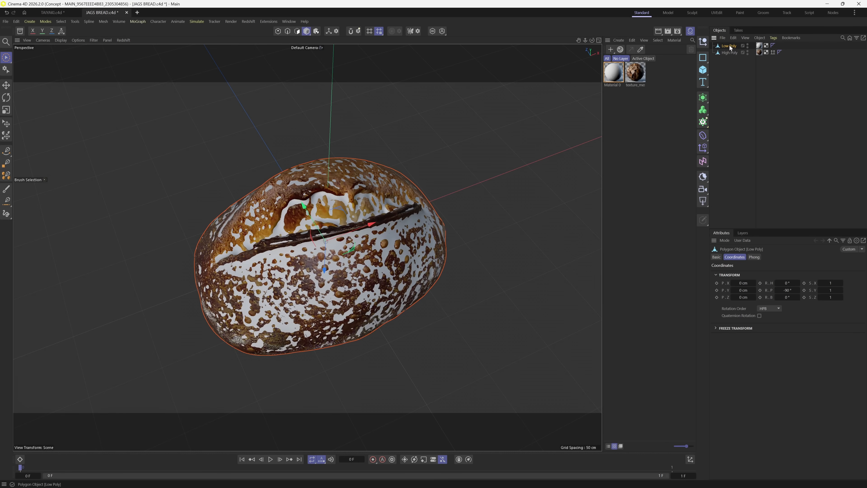
mouse_move(728, 45)
left_mouse_down("ctrl")
mouse_move(727, 78)
mouse_move(730, 61)
left_mouse_up("ctrl")
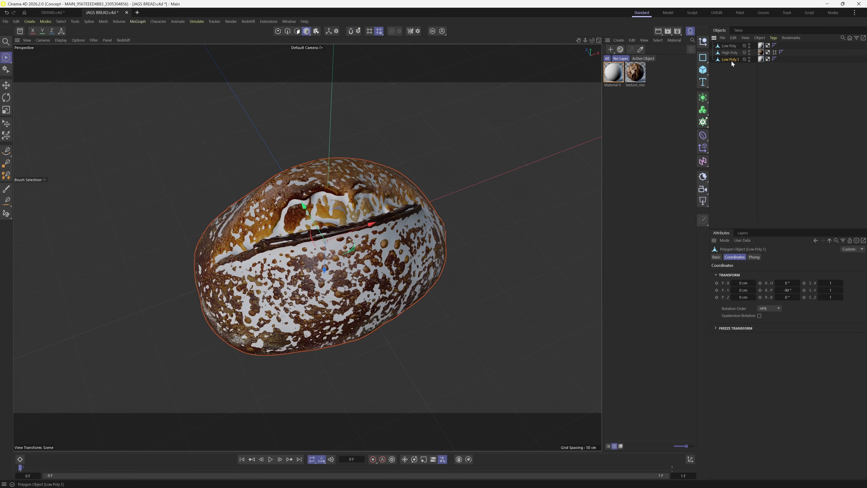
double_click(731, 60)
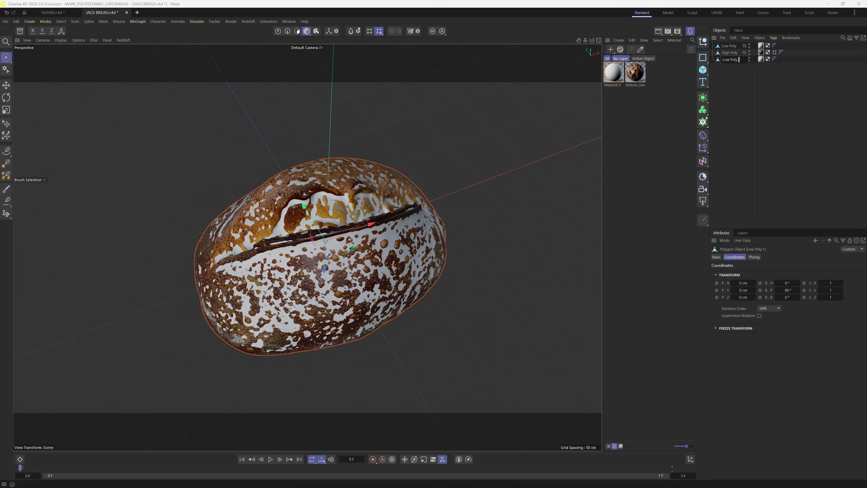
key("Return")
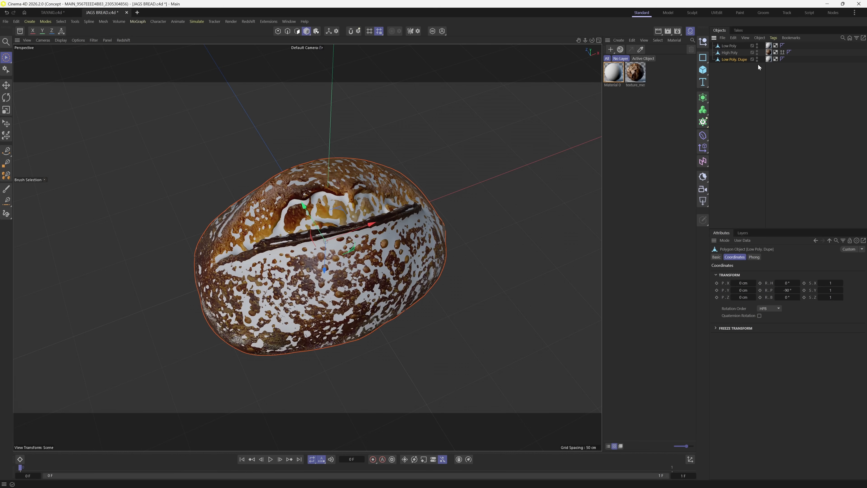
Hide the Low Poly. Dupe object in both the viewport and renders.
left_click(757, 58)
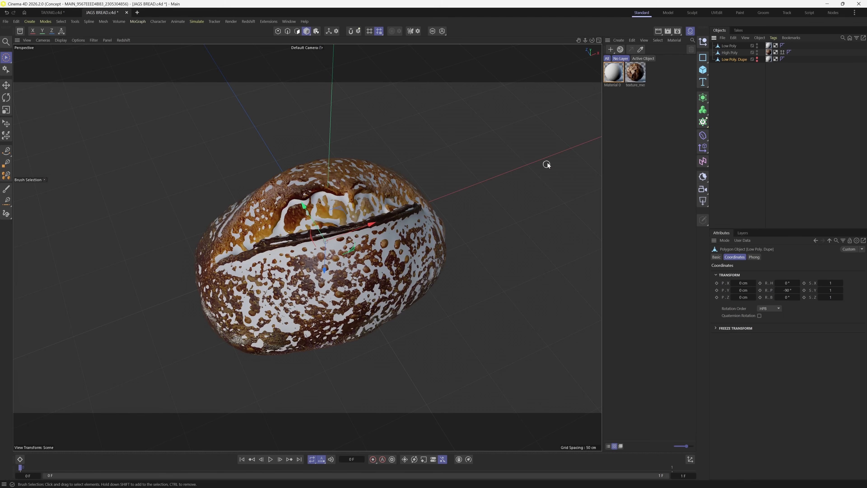
left_click(732, 80)
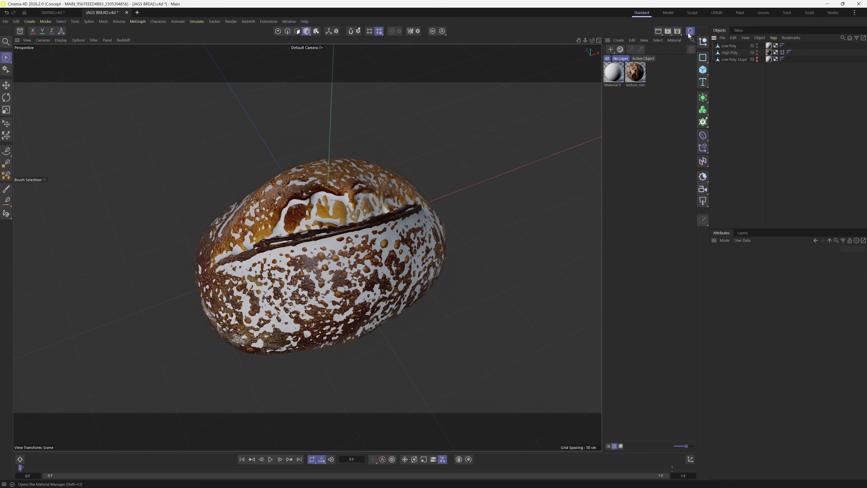
Switch the renderer in the render settings from Redshift to a native Cinema 4D renderer.
left_click(677, 31)
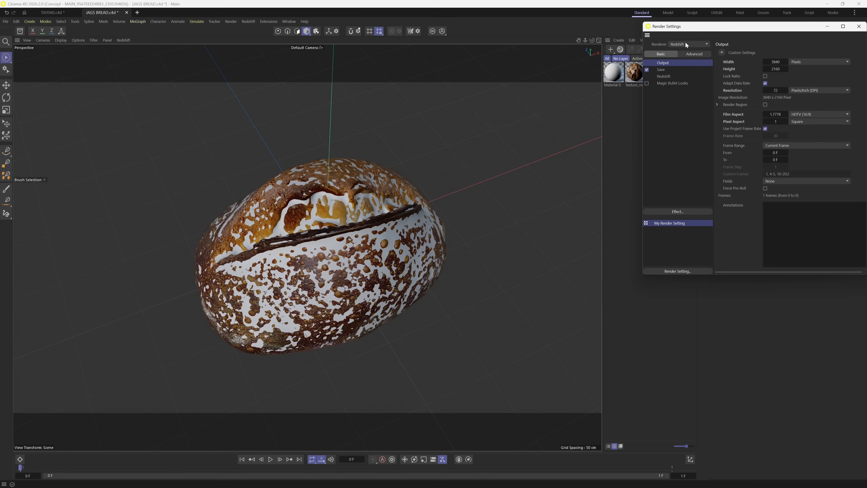
left_click(685, 43)
left_click(684, 63)
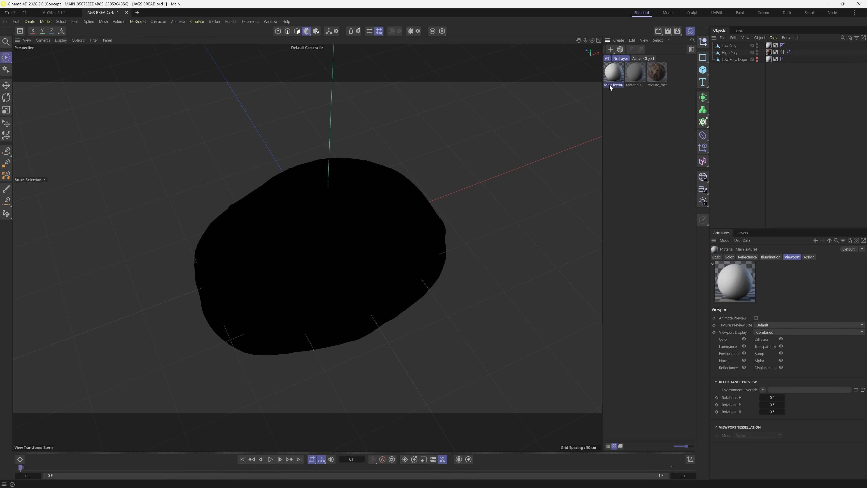
Give the MainTexture material the JAGS BREAD.png color texture with Reflectance disabled, and assign it to the High Poly object.
double_click(614, 79)
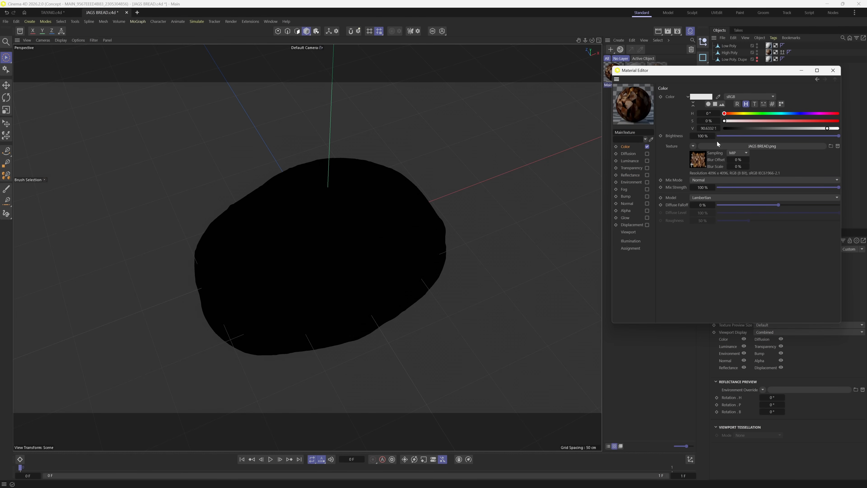
left_click(832, 70)
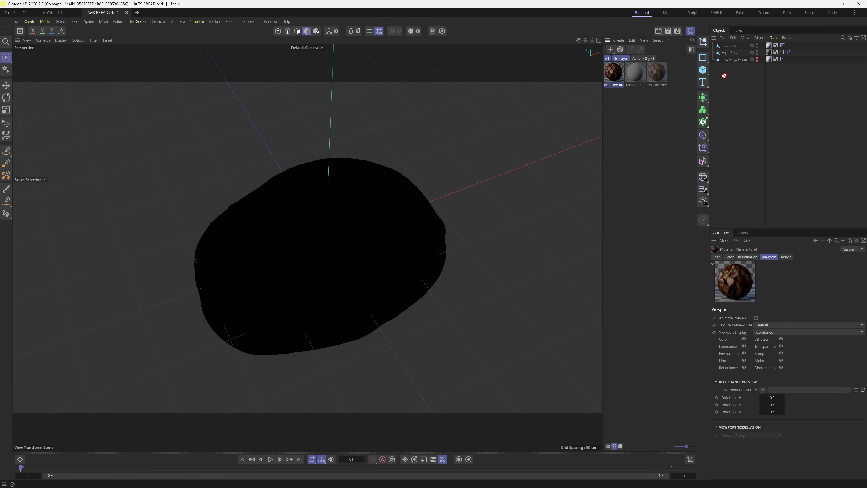
left_click_drag(769, 52, 768, 52)
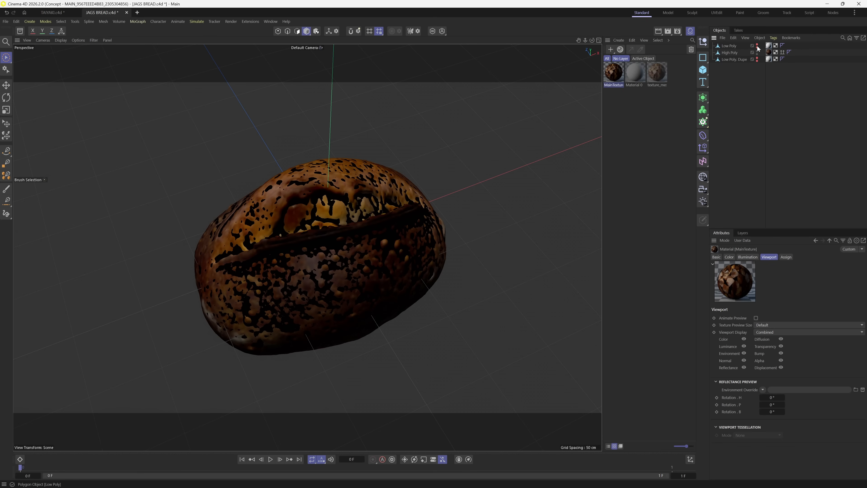
Hide the Low Poly object and set MainTexture's viewport texture preview size to 8192x8192.
left_click(757, 46, "ctrl")
left_click_drag(324, 279, 300, 232, "alt")
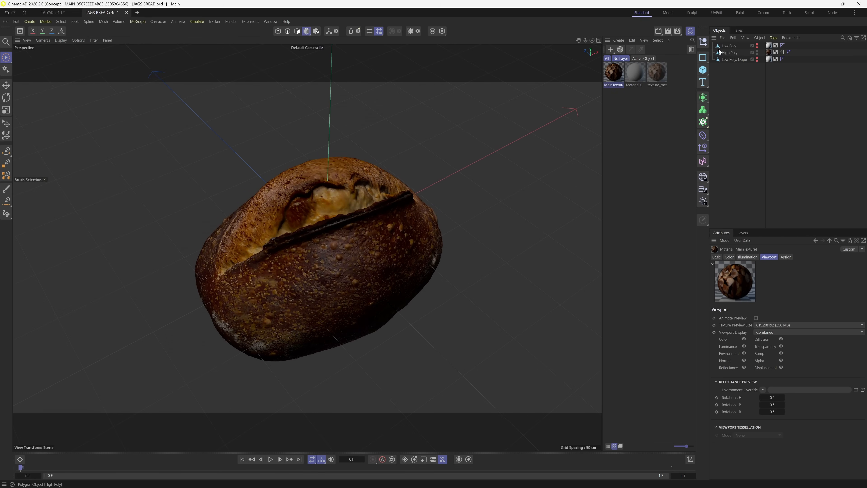
Restore the Low Poly object's visibility to its default state.
left_click(737, 47)
left_click(756, 46)
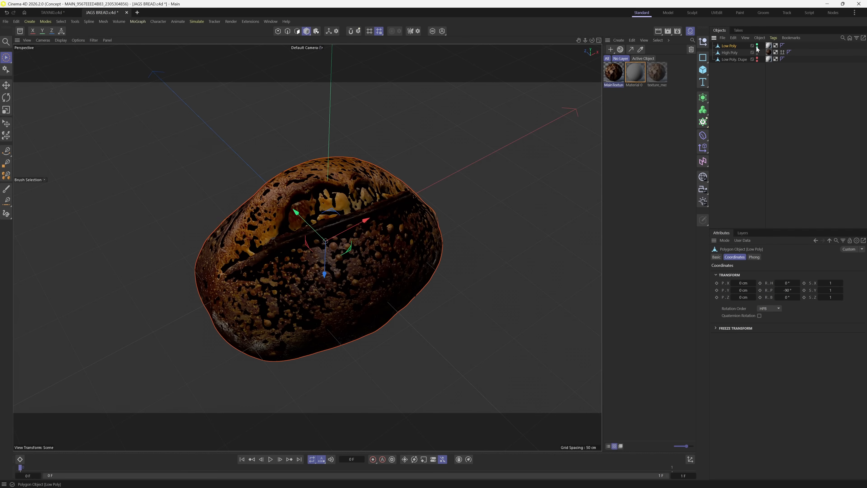
left_click(757, 46)
left_click(756, 46)
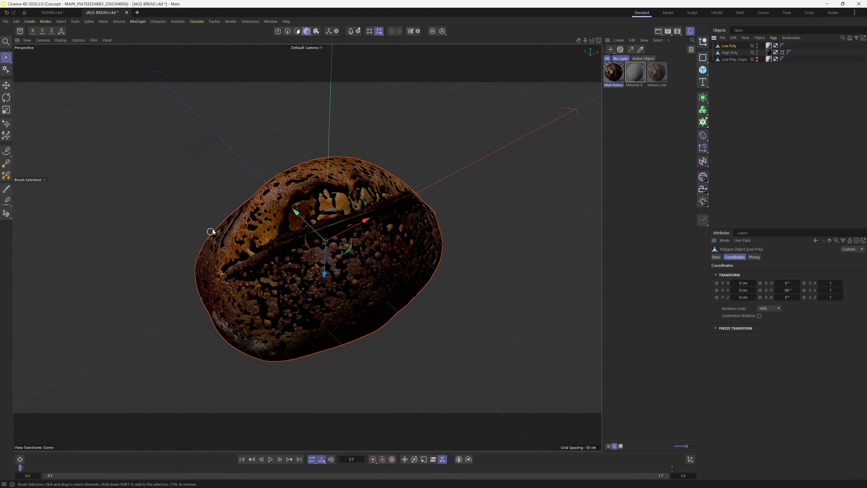
Create a new standard material and name it Reflection.
double_click(623, 107)
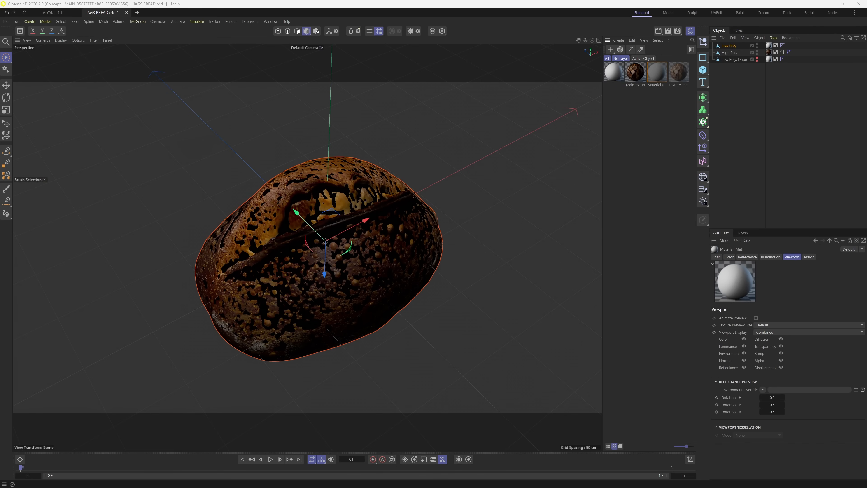
double_click(613, 85)
type("Reflection")
key("Return")
Disable the Reflection material's Color channel and remove the Default Specular layer from its Reflectance channel.
double_click(613, 76)
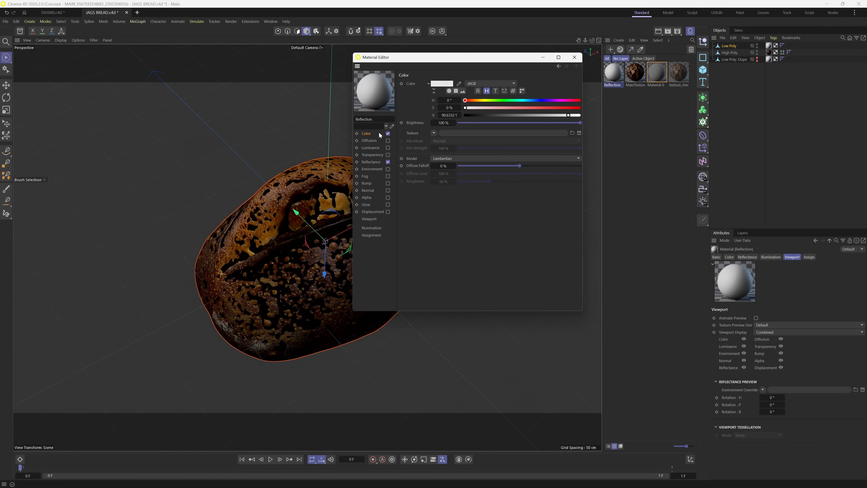
left_click(387, 133)
left_click(375, 162)
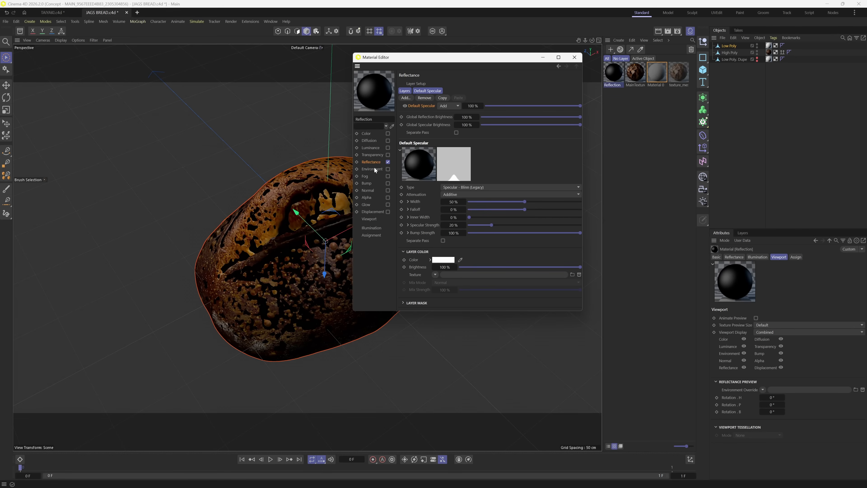
left_click(424, 98)
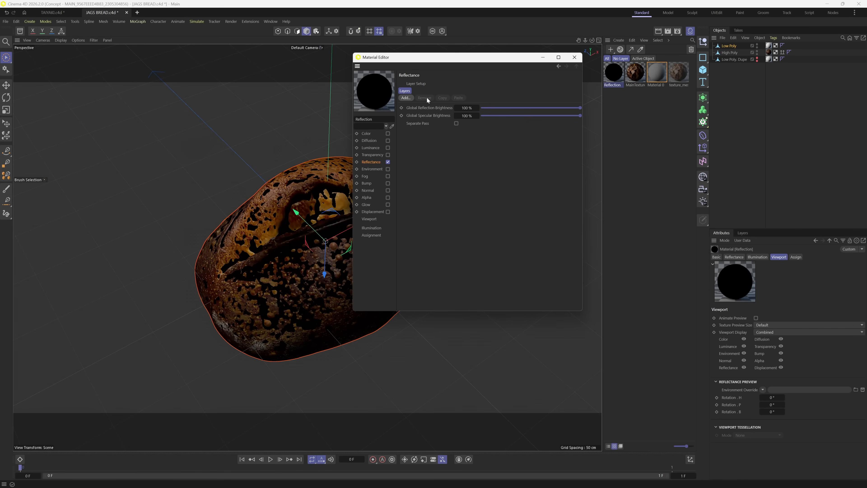
Add a GGX reflectance layer to the Reflection material and set its roughness to 0%.
left_click(408, 98)
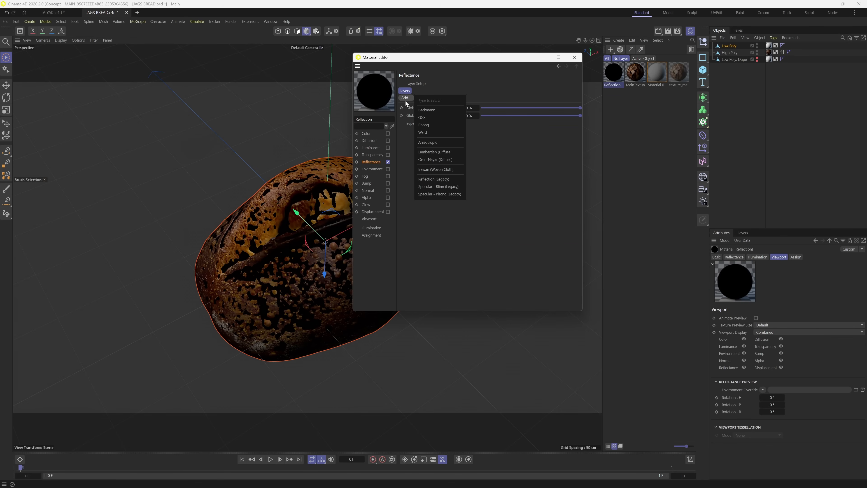
left_click(438, 118)
left_click(465, 201)
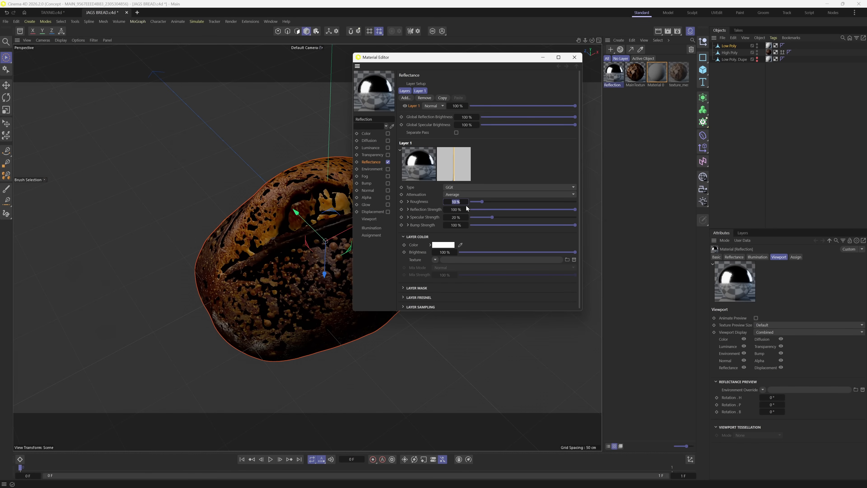
key("Return")
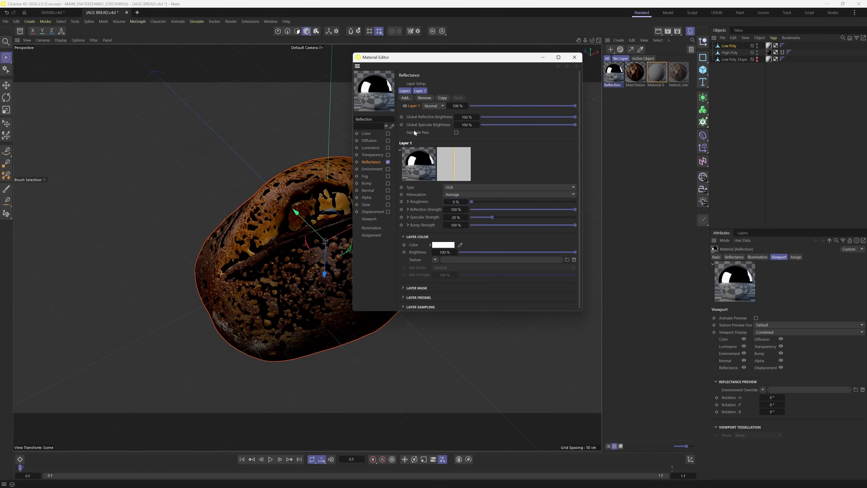
Replace the Low Poly object's assigned material with the Reflection material.
left_click(574, 57)
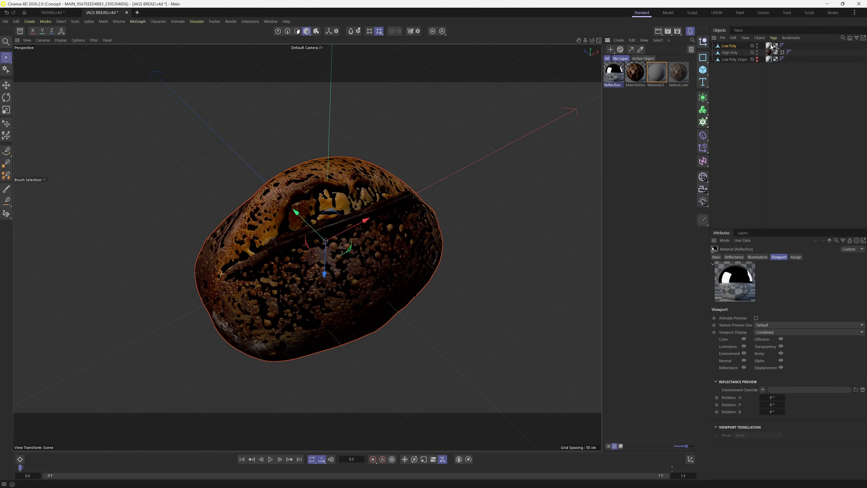
left_click_drag(770, 45, 771, 46)
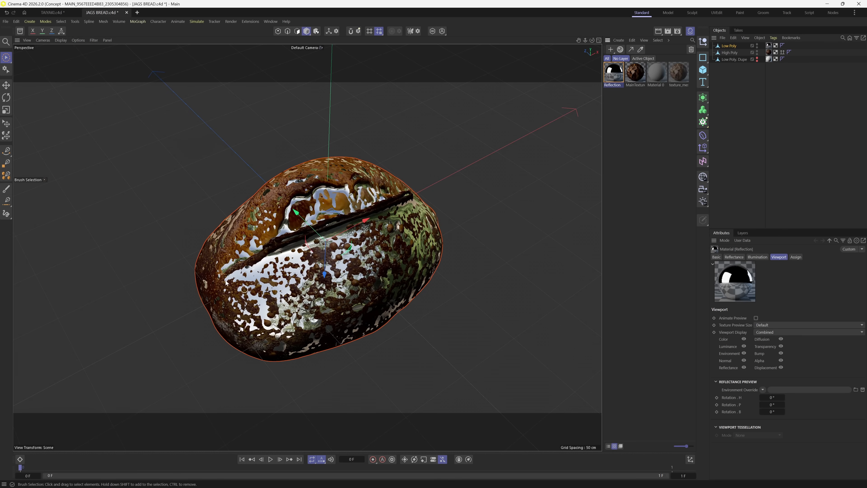
Select all polygons of the Low Poly mesh and move them 1.1 cm outward along their normals.
left_click(297, 31)
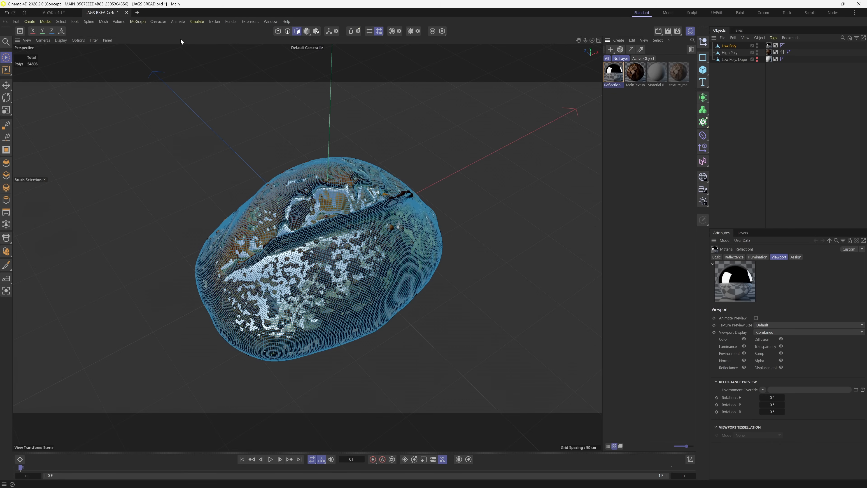
left_click(63, 21)
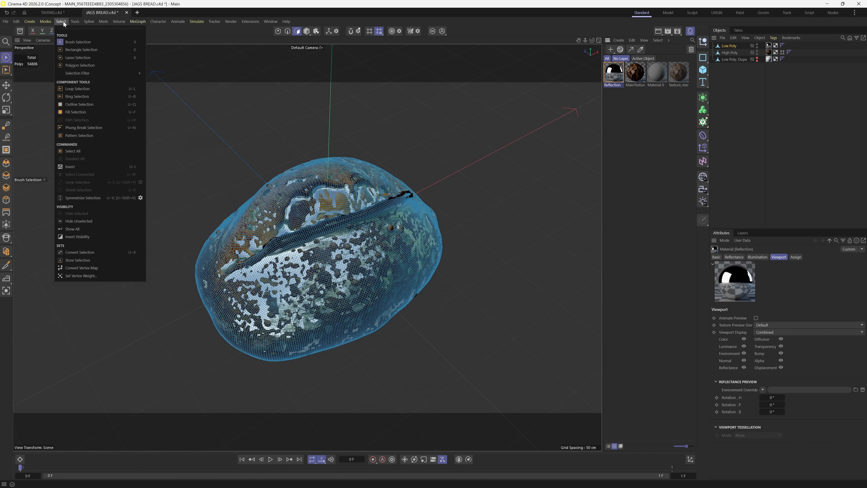
left_click(80, 151)
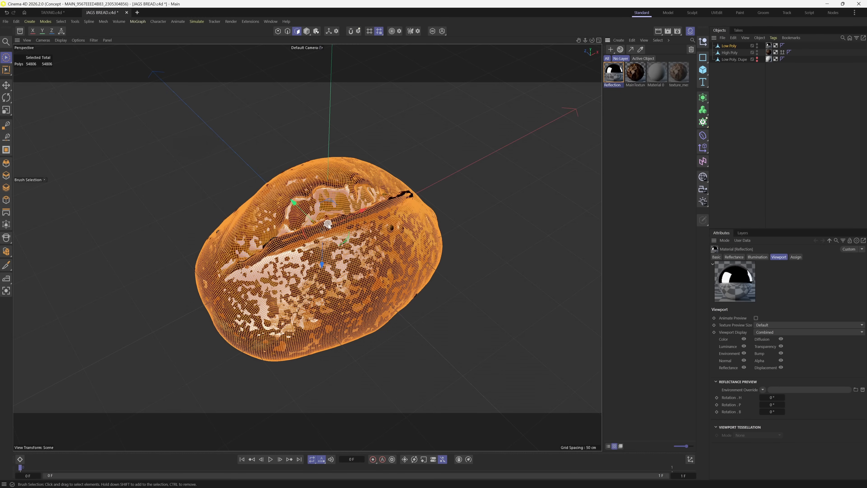
scroll(338, 263, "up", 2)
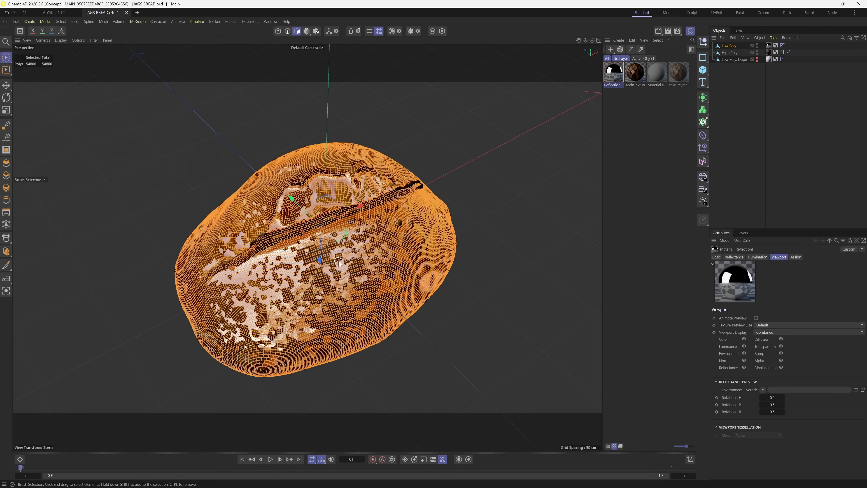
scroll(338, 263, "up", 4)
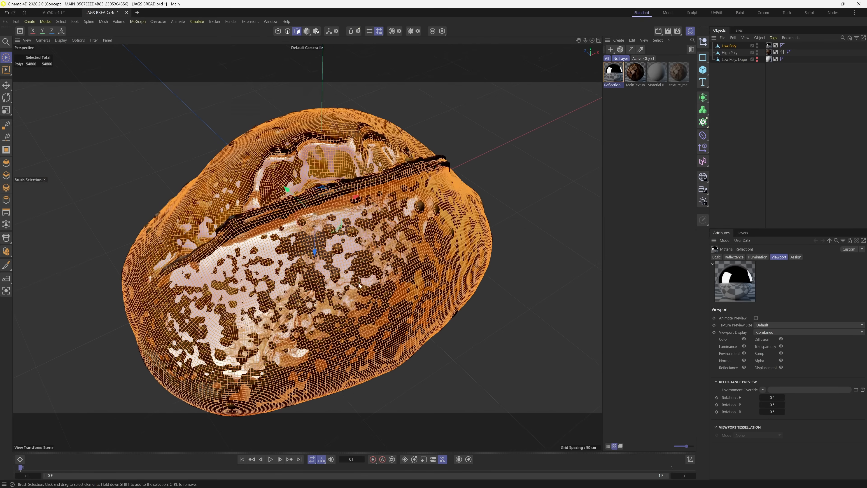
left_click_drag(358, 286, 358, 268, "alt")
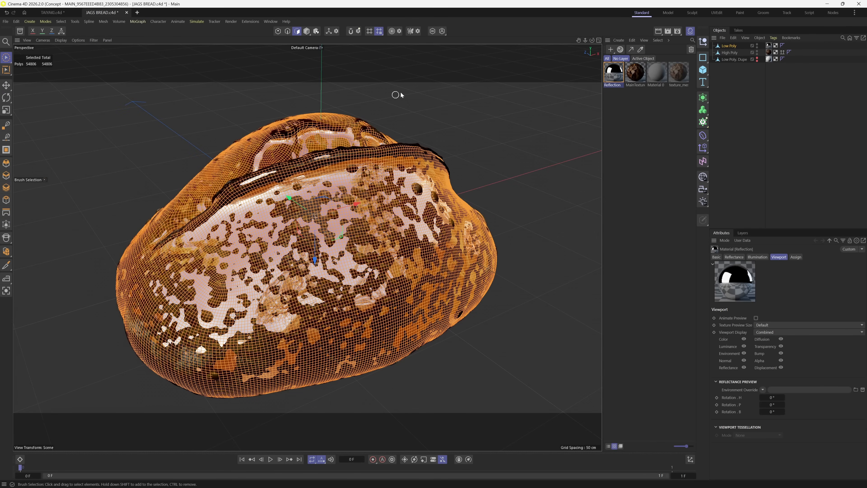
right_click(363, 91)
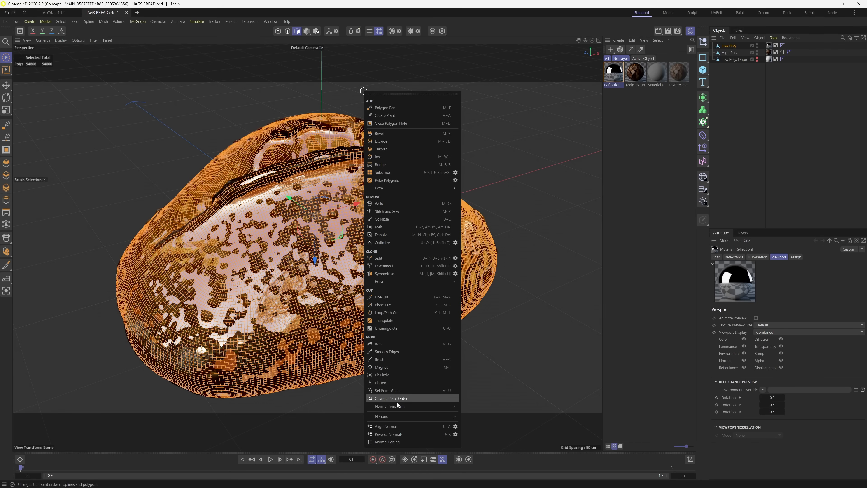
mouse_move(397, 407)
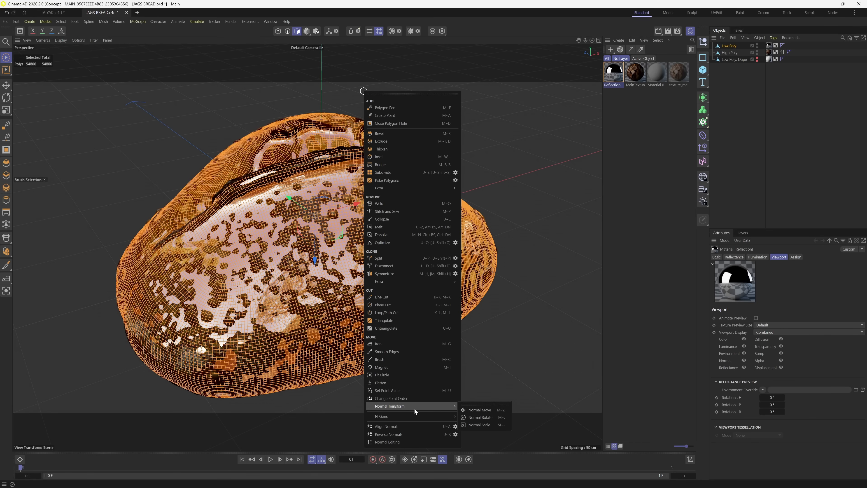
left_click(486, 411)
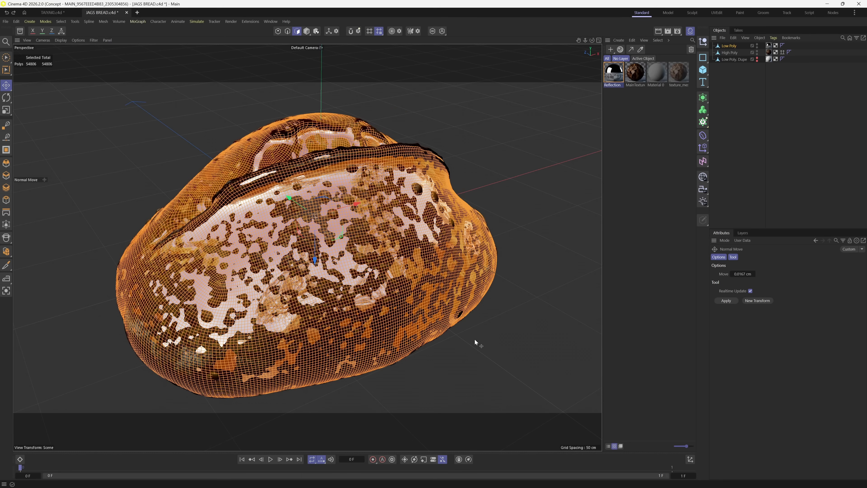
left_click_drag(474, 339, 492, 346)
left_click_drag(494, 345, 414, 358)
left_click_drag(413, 358, 460, 145, "alt")
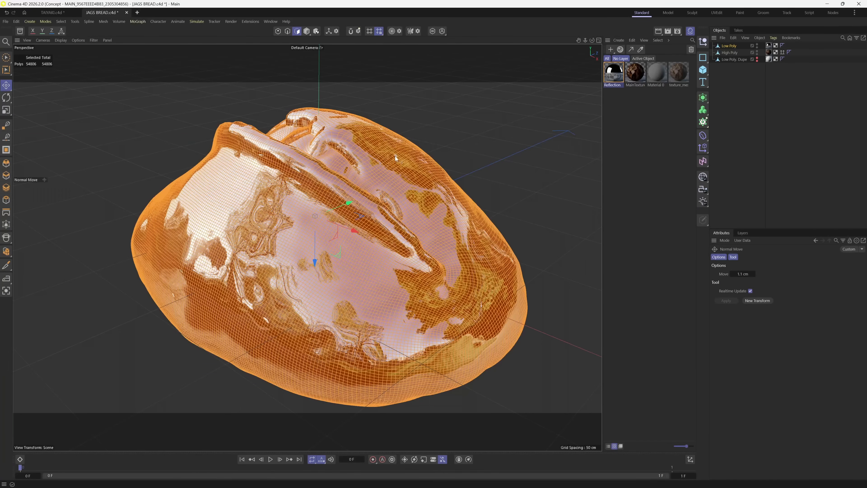
left_click(306, 31)
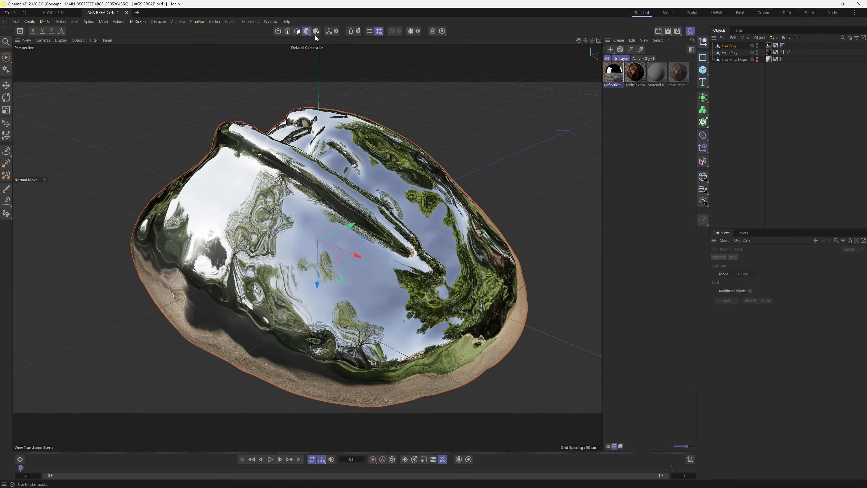
left_click_drag(383, 236, 363, 302, "alt")
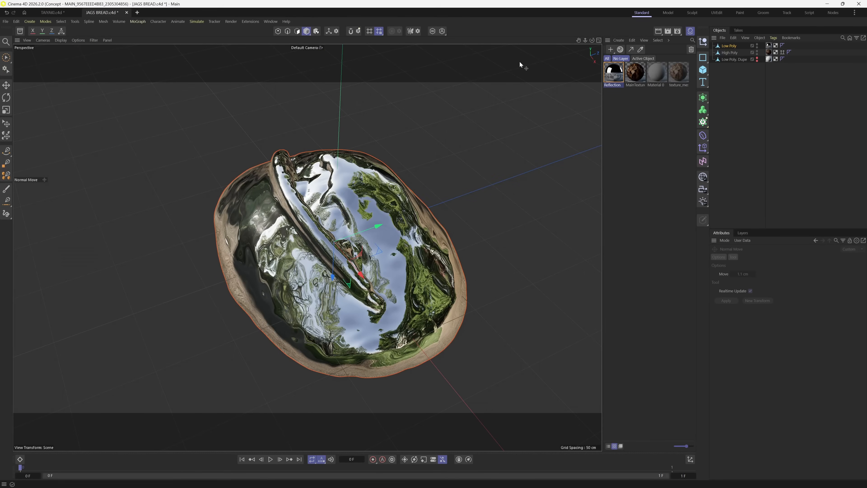
Reverse the normals of all polygons in the Low Poly mesh.
left_click(297, 31)
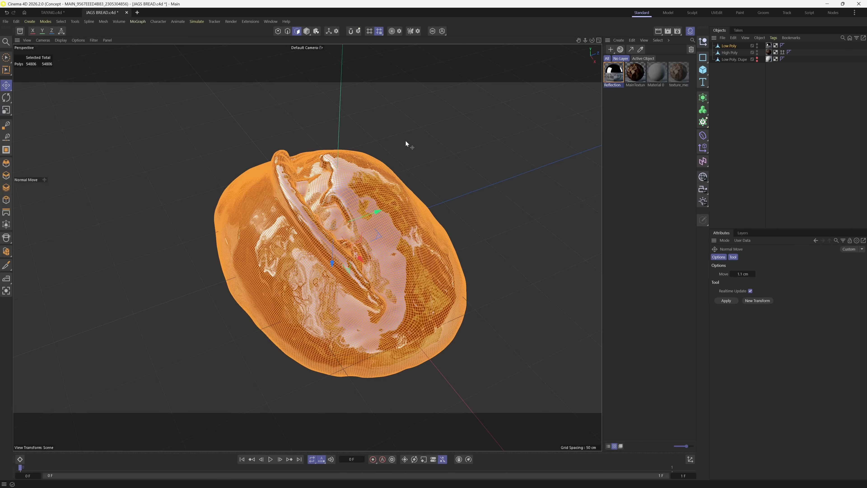
right_click(414, 137)
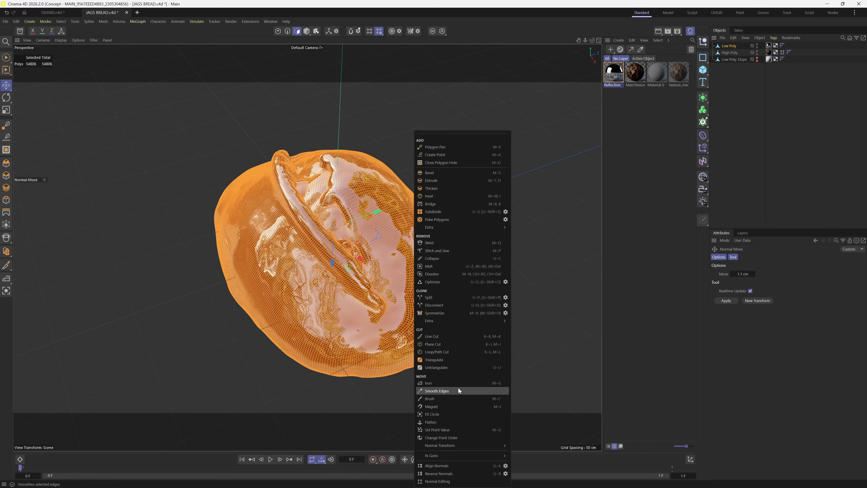
left_click(474, 473)
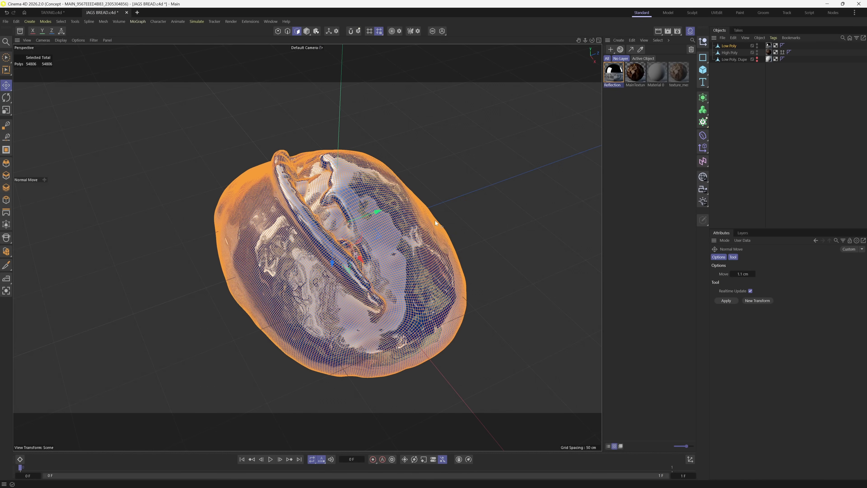
left_click(307, 31)
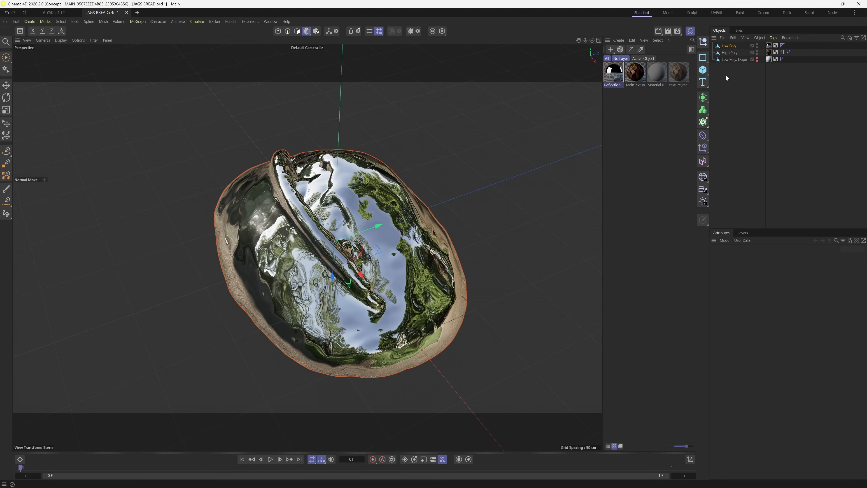
Add a Bake Material tag to the Low Poly object.
left_click(773, 37)
mouse_move(789, 49)
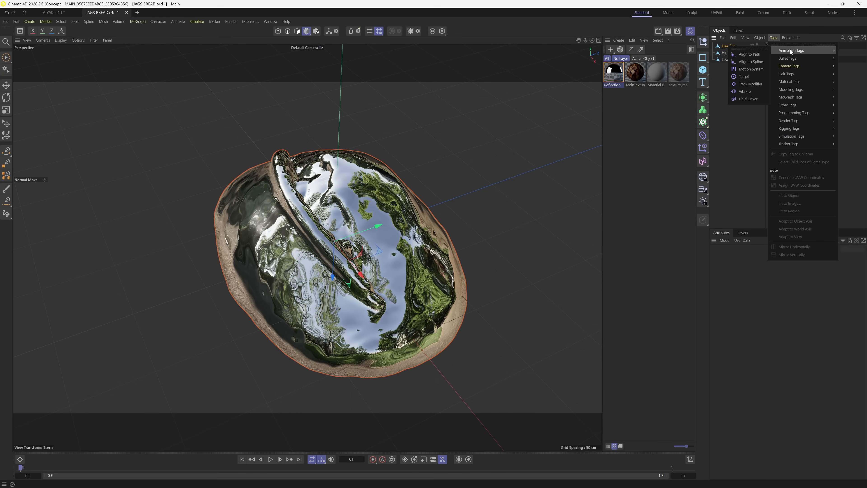
mouse_move(795, 83)
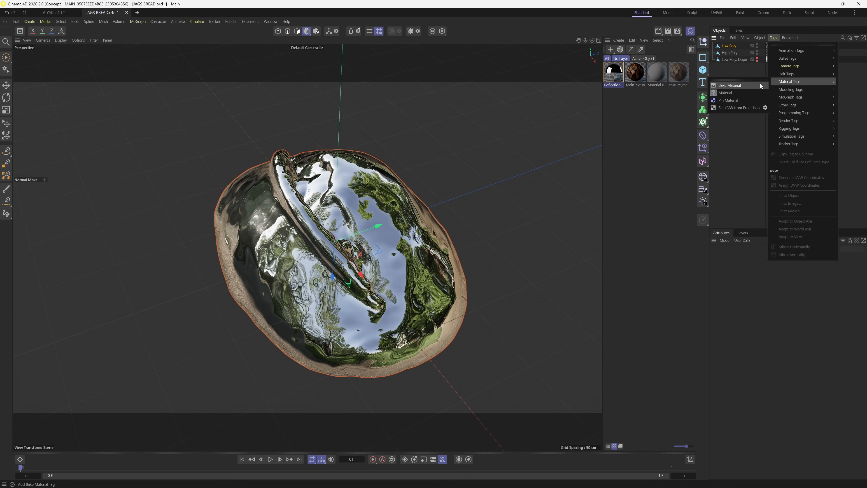
left_click(749, 84)
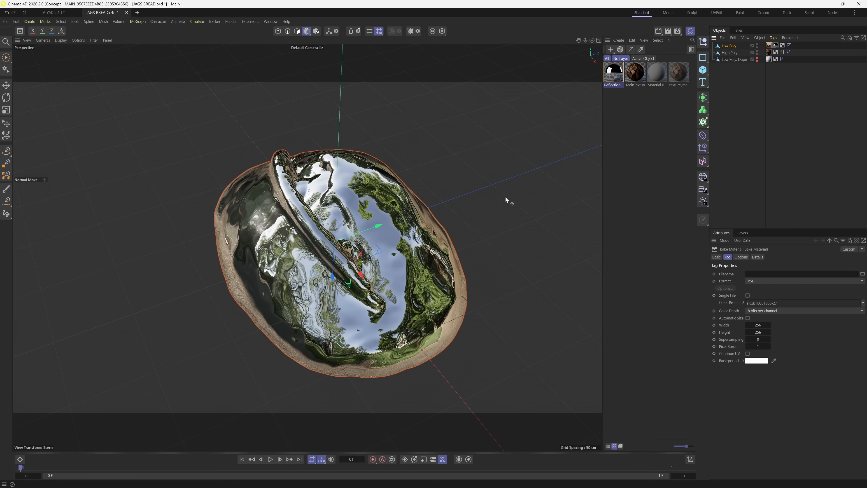
Add a light to the scene and undock its attributes into a floating window over the viewport.
left_click(702, 202)
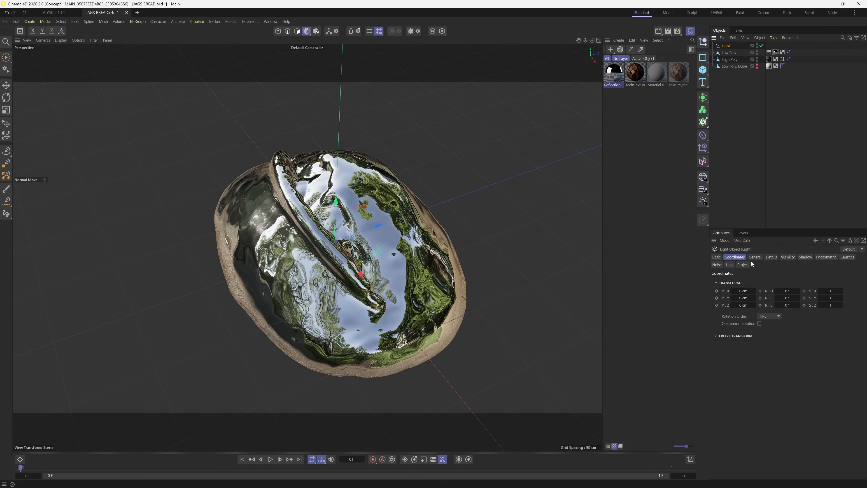
left_click(714, 241)
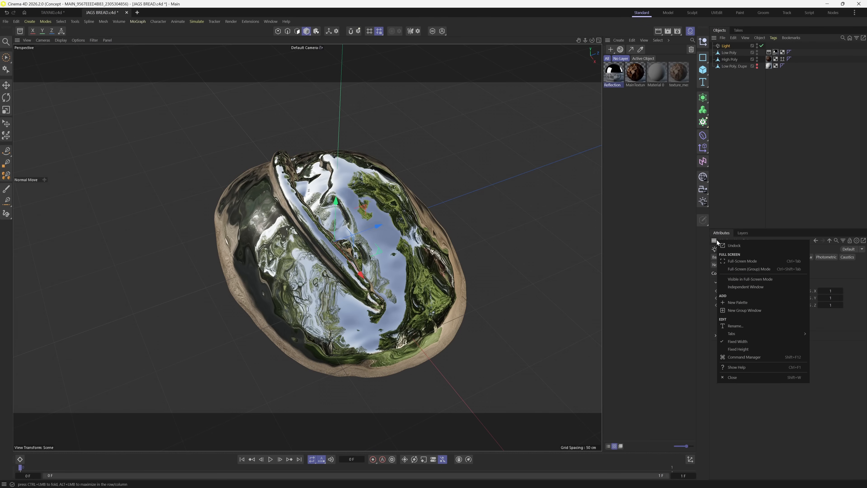
left_click(745, 245)
left_click_drag(747, 233, 456, 61)
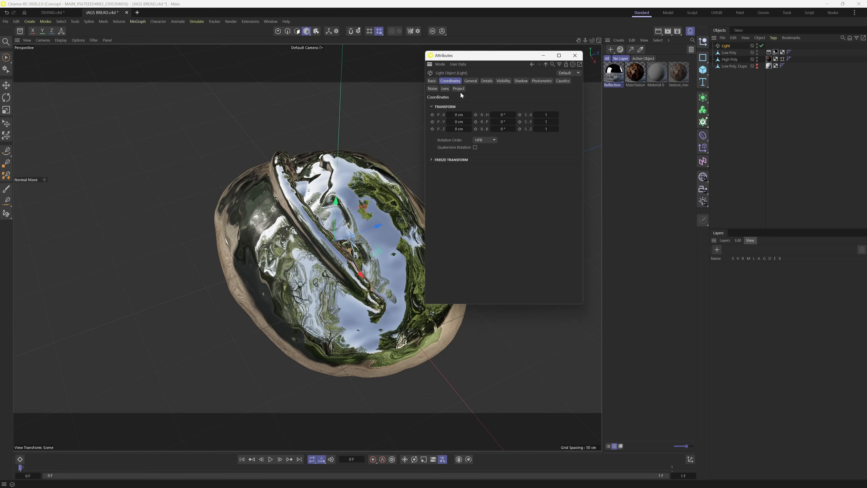
Enable Ambient Illumination for the light and hide the Low Poly object.
left_click(473, 82)
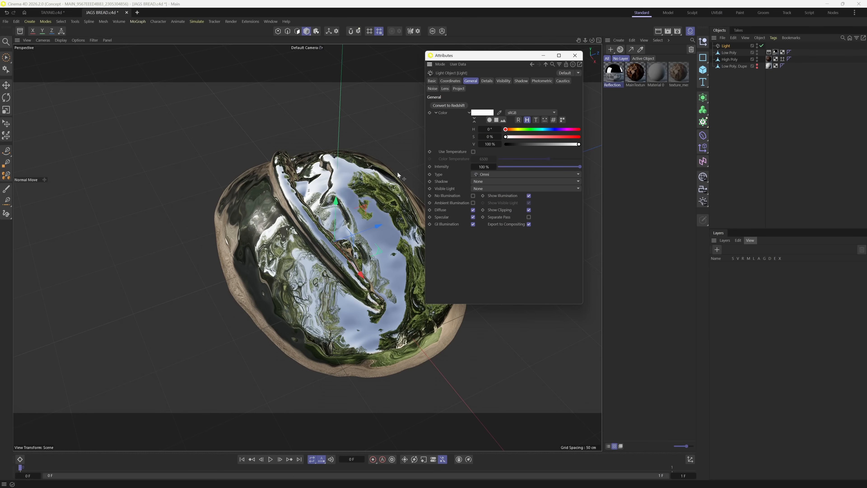
left_click(472, 202)
left_click(756, 51)
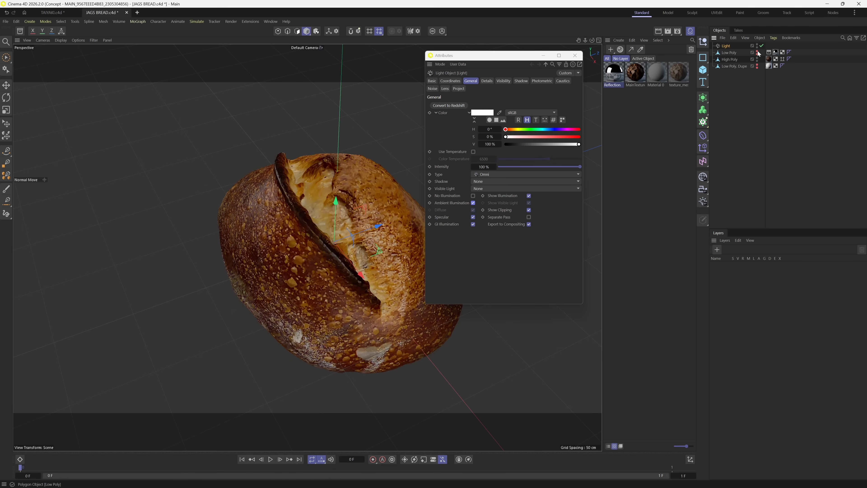
Try the light above the bread with Ambient Illumination off, and restore its original position and ambient setting.
left_click(473, 202)
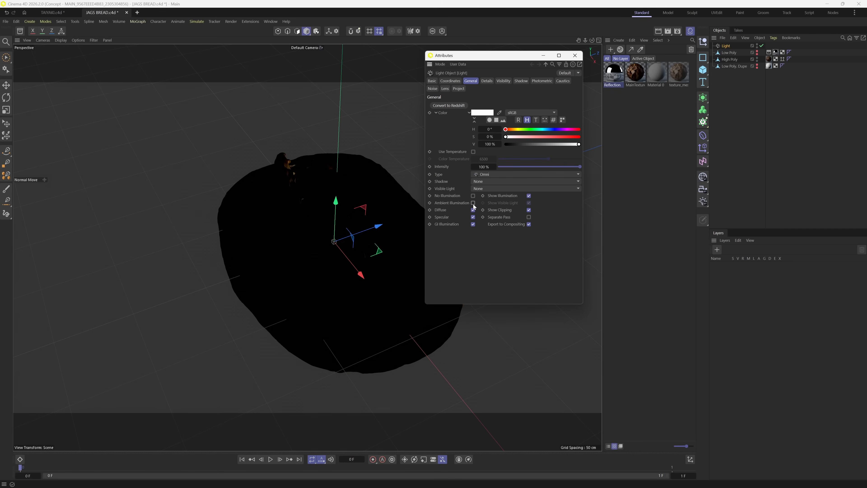
left_click_drag(335, 211, 319, 61)
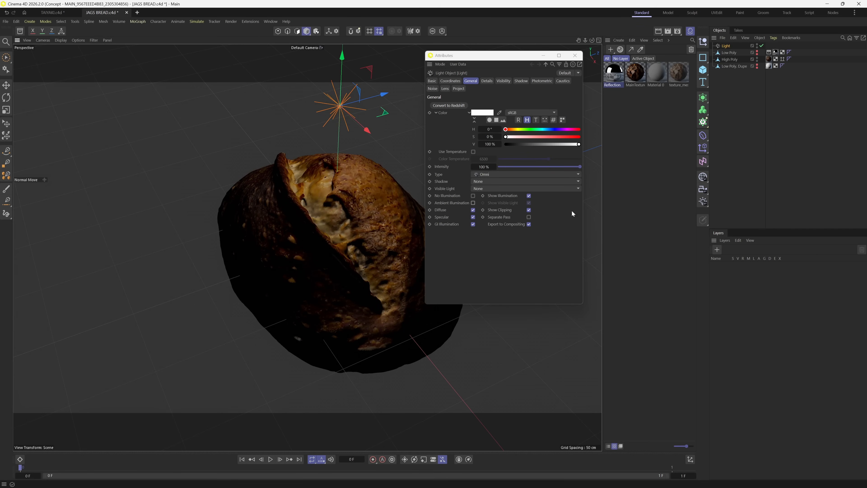
key("ctrl+z")
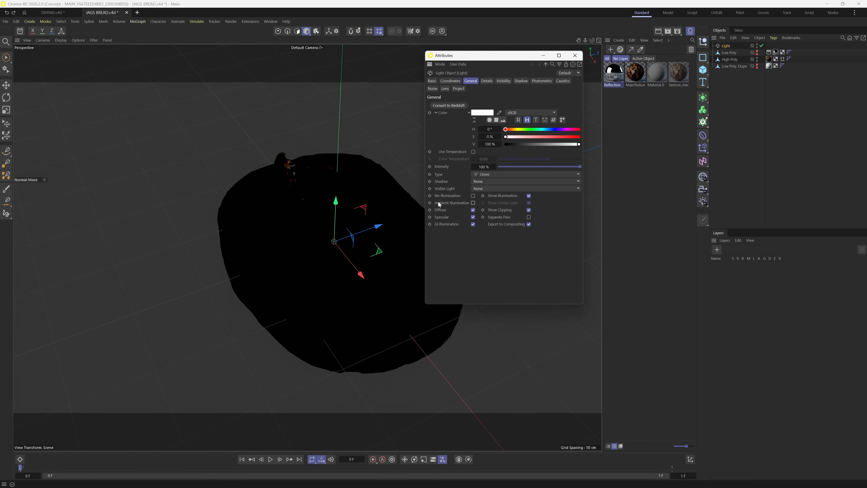
left_click(473, 203)
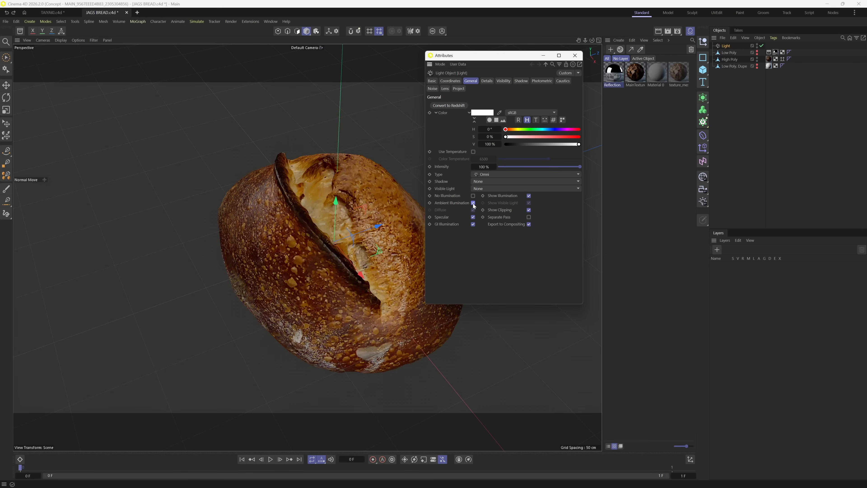
mouse_move(380, 303)
left_mouse_down("alt")
mouse_move(328, 272)
mouse_move(307, 245)
mouse_move(314, 213)
mouse_move(365, 201)
mouse_move(380, 315)
mouse_move(378, 291)
mouse_move(393, 254)
mouse_move(376, 297)
mouse_move(348, 297)
mouse_move(375, 295)
left_mouse_up("alt")
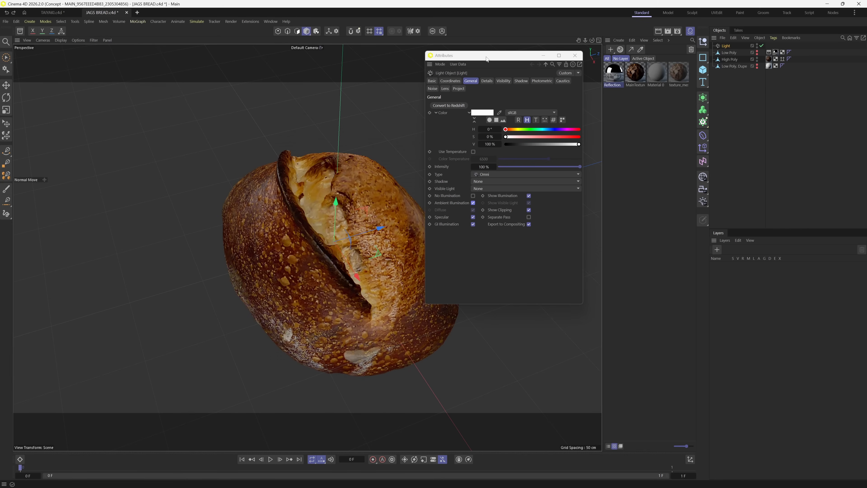
Unhide the Low Poly object and open its Bake Material tag settings in the floating attributes window.
left_click_drag(486, 60, 705, 180)
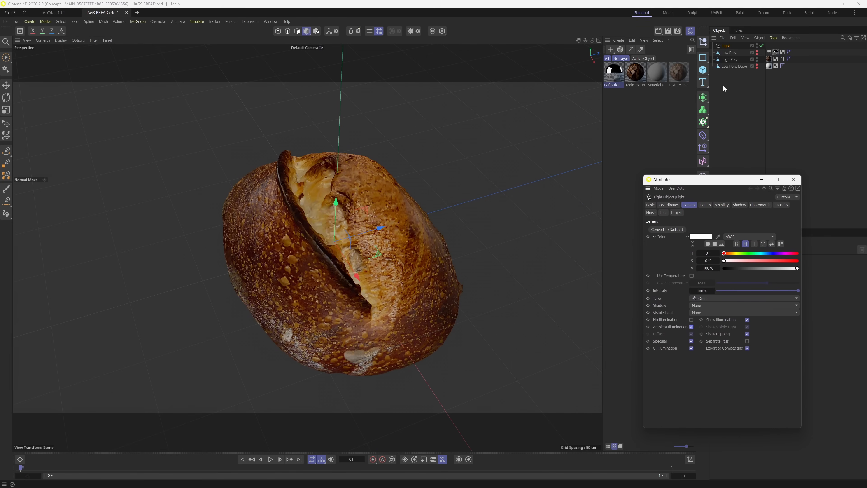
left_click(757, 57)
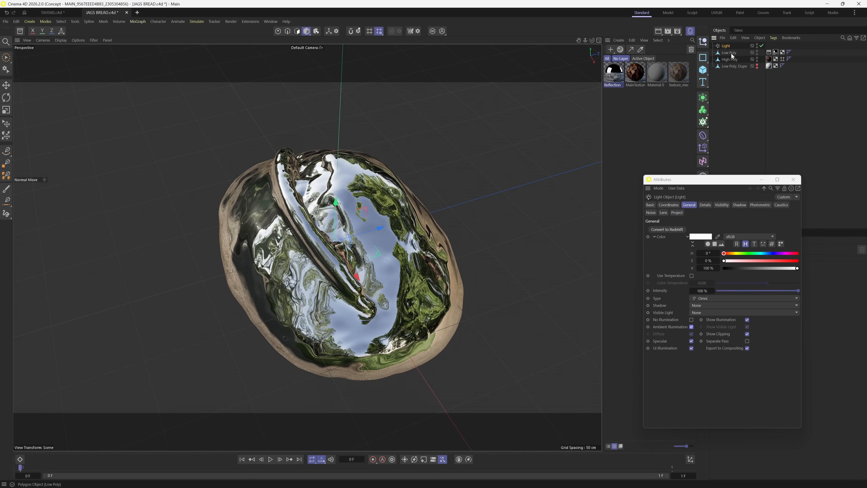
left_click(769, 52)
left_click_drag(711, 181, 549, 99)
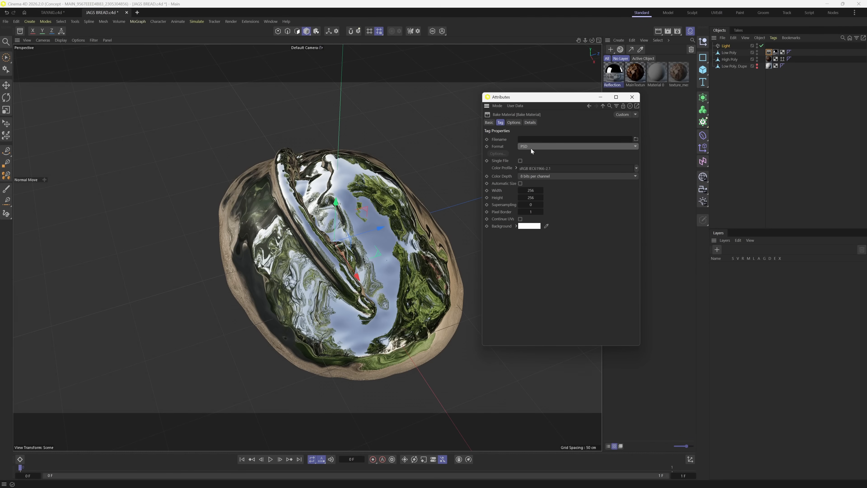
Set the Bake Material output format to PNG with a color depth of 16 bits per channel.
left_click(542, 147)
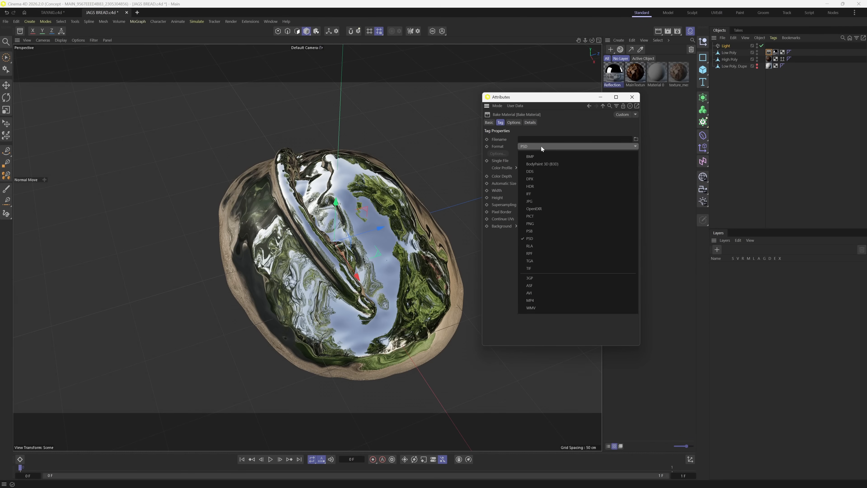
left_click(544, 224)
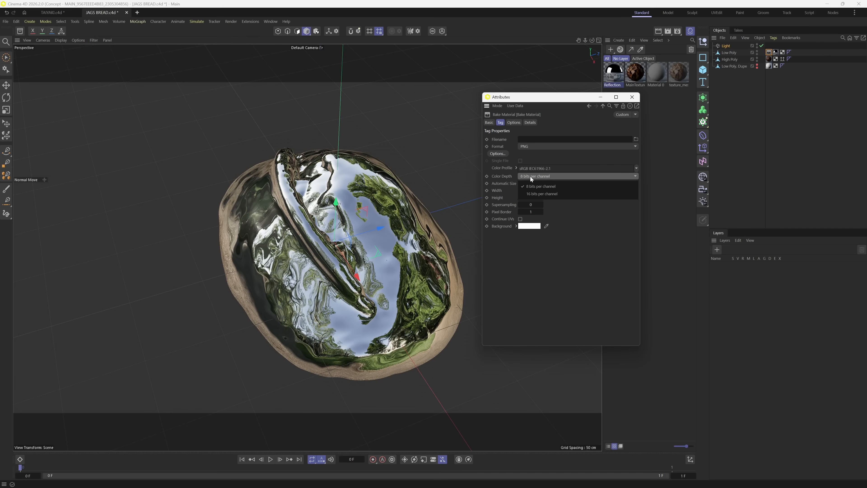
left_click(530, 176)
left_click(532, 192)
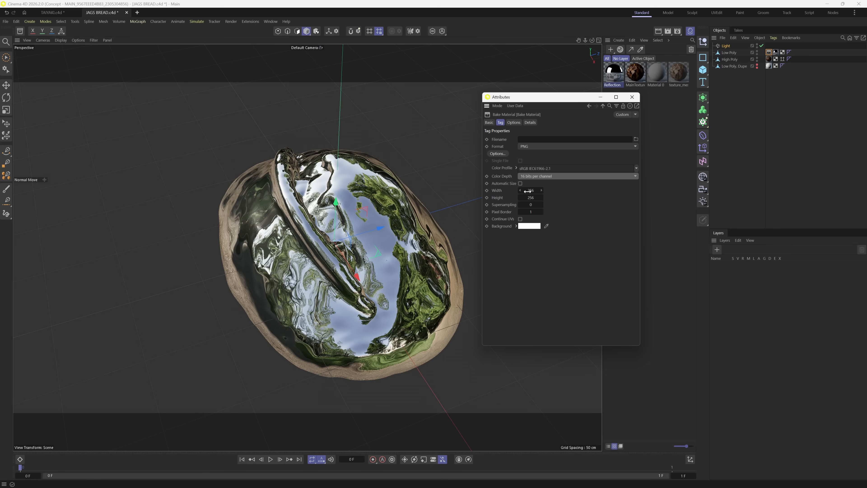
Set the bake width and height to 4096, Supersampling to 1 and Pixel Border to 10.
left_click(527, 191)
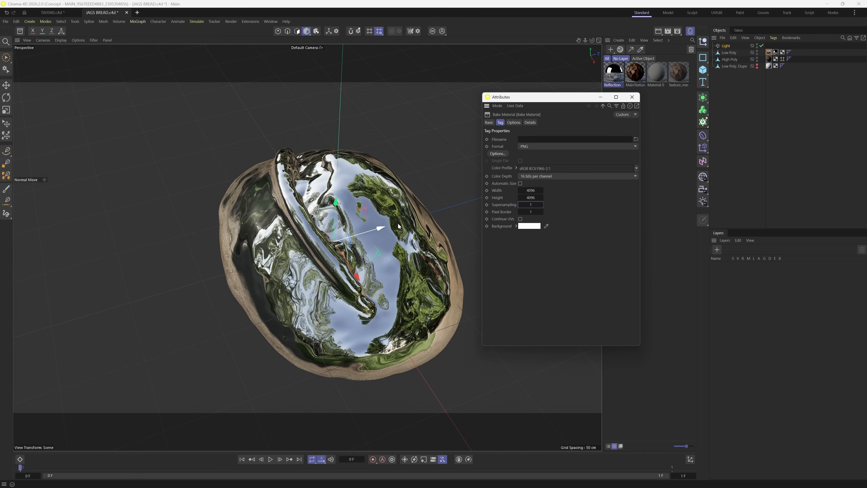
left_click(529, 211)
left_click(536, 247)
Enable only the Reflection channel in the bake options and generate a preview.
left_click(513, 122)
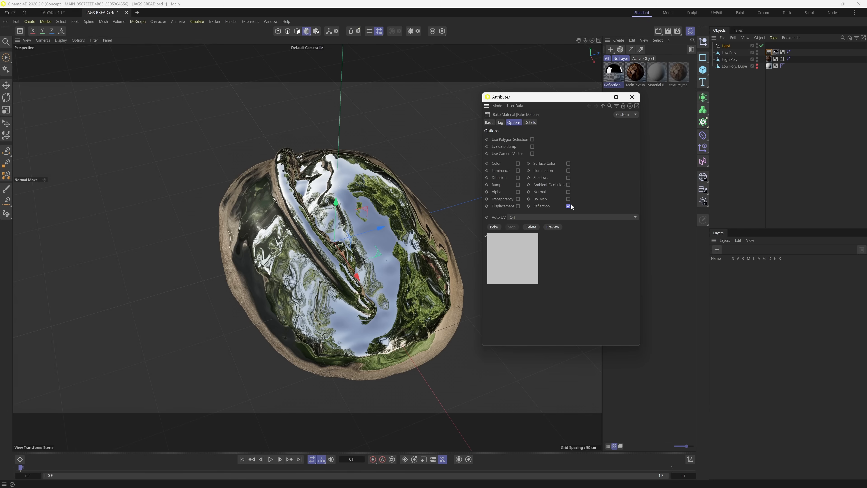
left_click(552, 227)
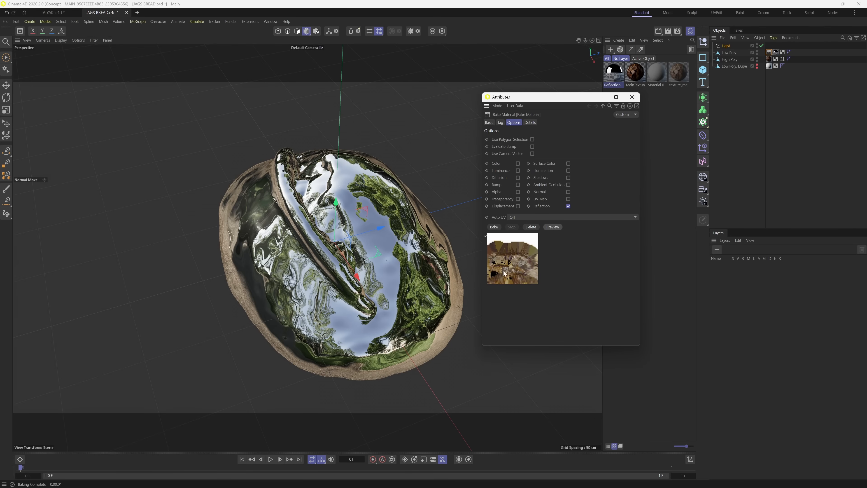
mouse_move(506, 267)
Set the bake output file to TutorialTexture on the Desktop and bake the reflection texture.
left_click(500, 122)
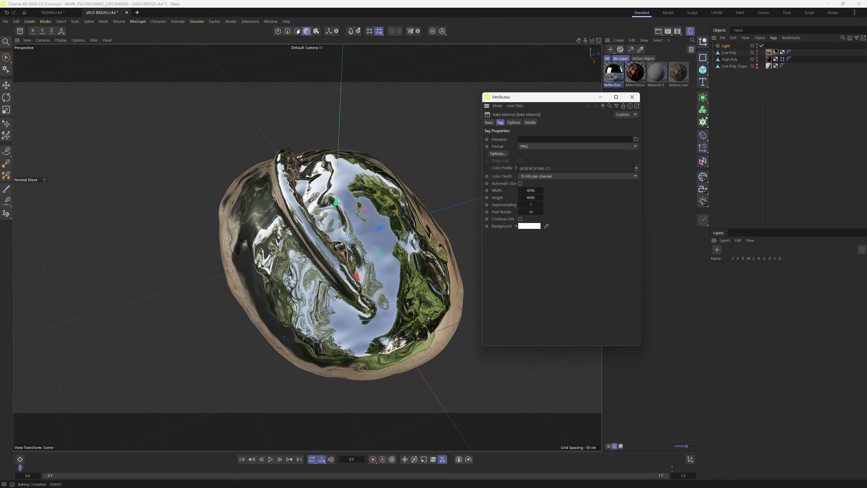
left_click(634, 140)
left_click(513, 123)
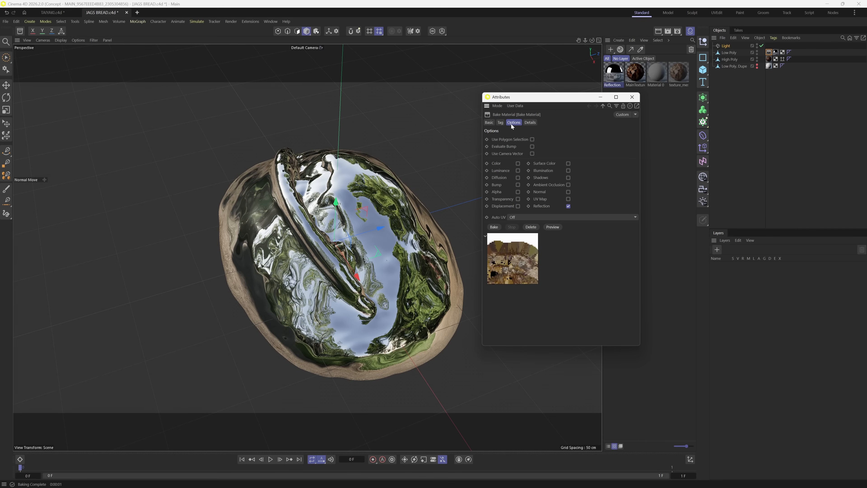
left_click(494, 227)
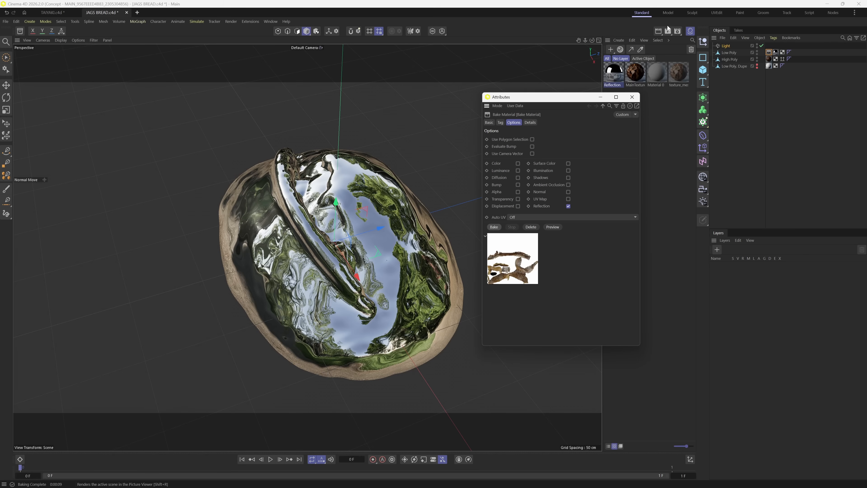
Restore the Standard layout and create a material named Tutorial with Reflectance disabled.
left_click(642, 13)
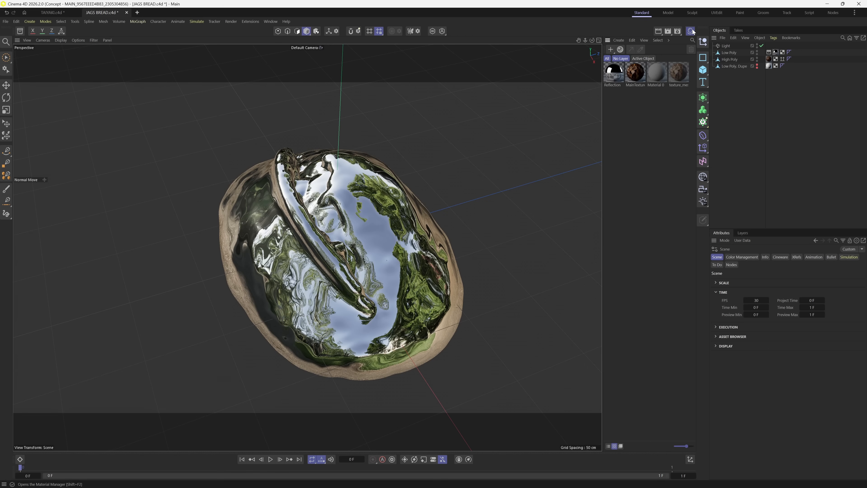
double_click(620, 102)
double_click(613, 82)
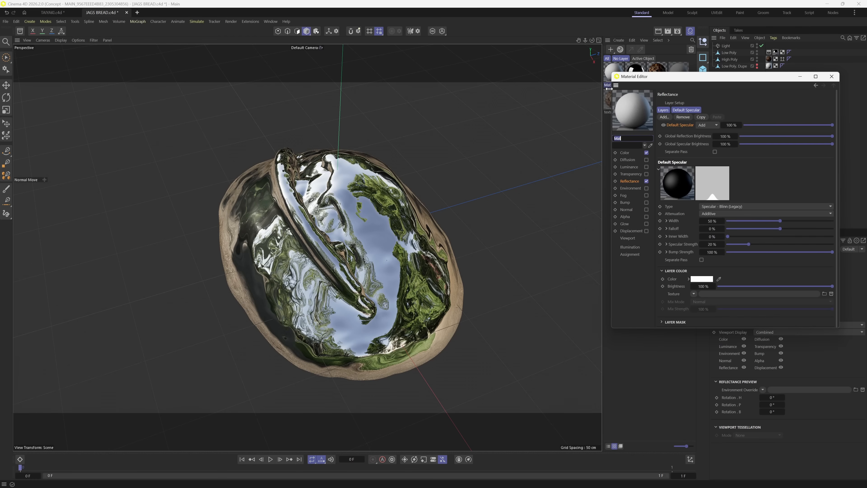
type("Tutorial")
left_click(646, 181)
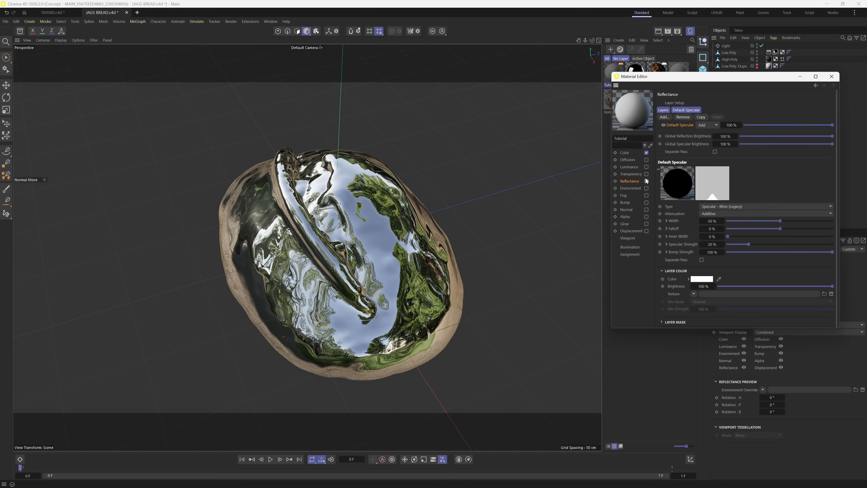
Load TutorialTextureReflection from the Desktop as the Tutorial material's color texture without copying it to the project location.
left_click(629, 154)
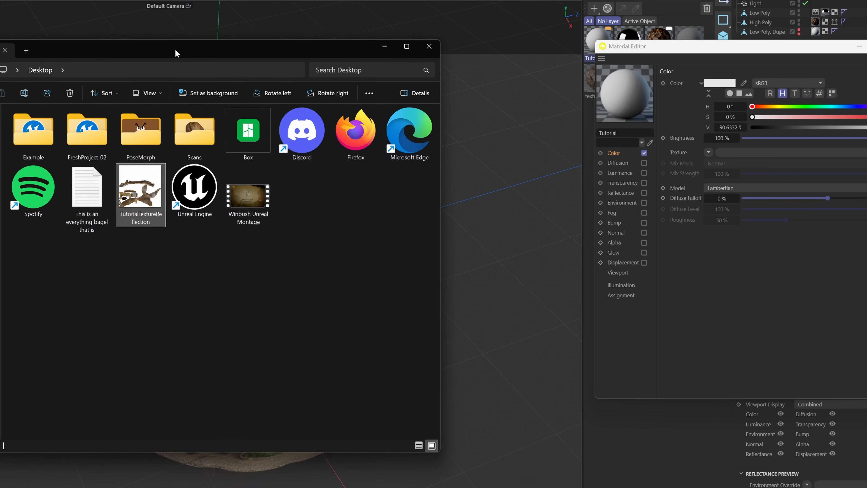
left_click_drag(176, 51, 176, 25)
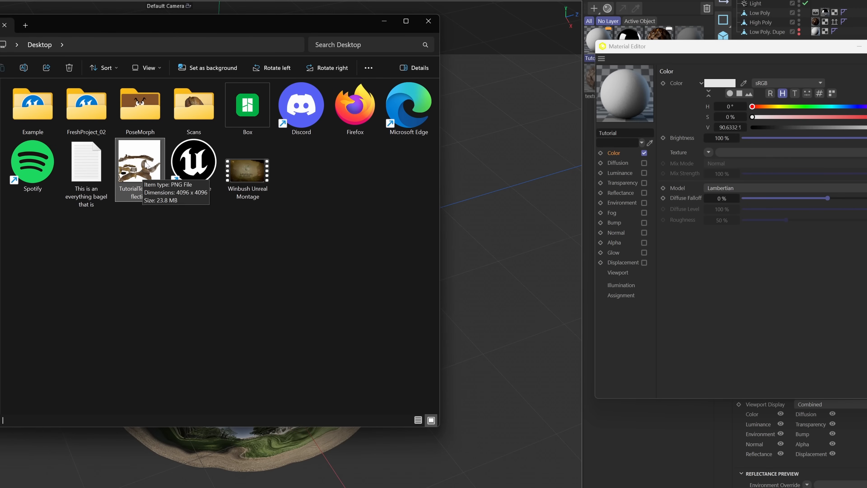
left_click_drag(145, 164, 745, 156)
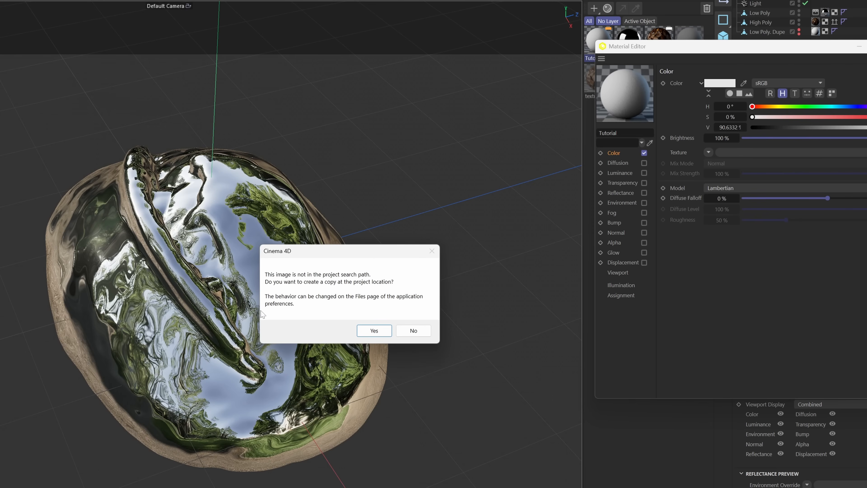
left_click(412, 329)
left_click_drag(683, 77, 425, 83)
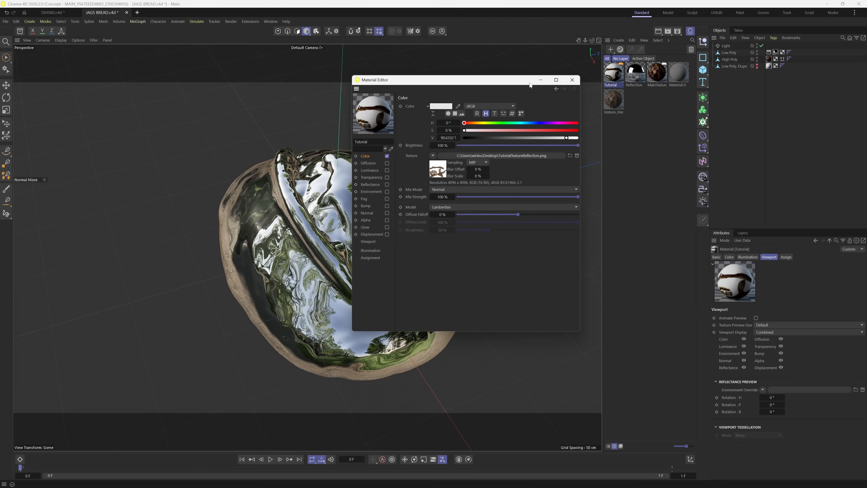
left_click(572, 83)
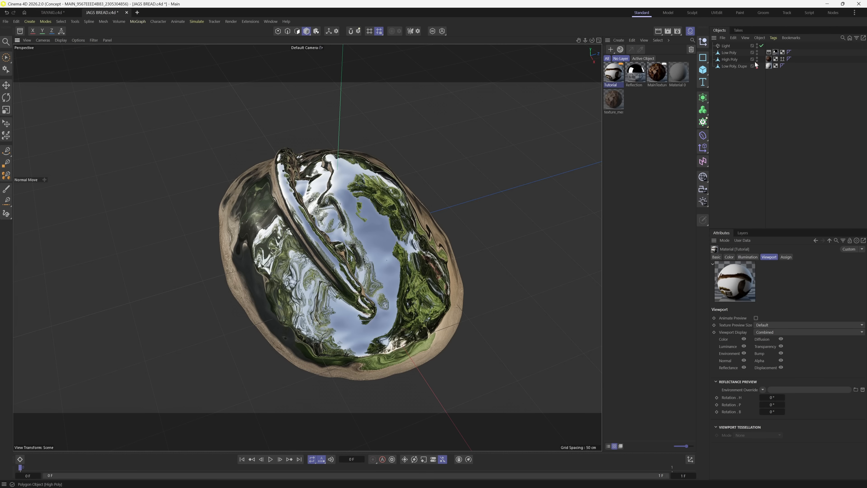
Hide the Low Poly and High Poly objects, show Low Poly. Dupe, and disable the light.
left_click_drag(756, 64, 756, 55)
left_click(757, 54)
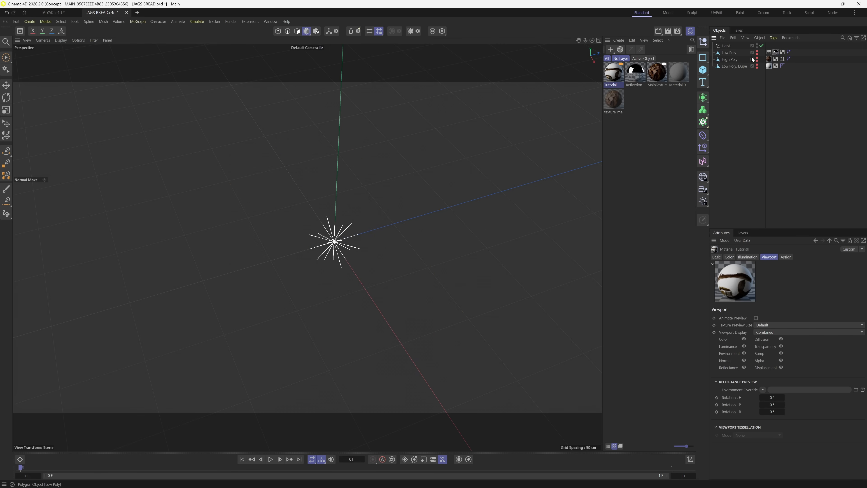
left_click(734, 65)
left_click(757, 64, "ctrl")
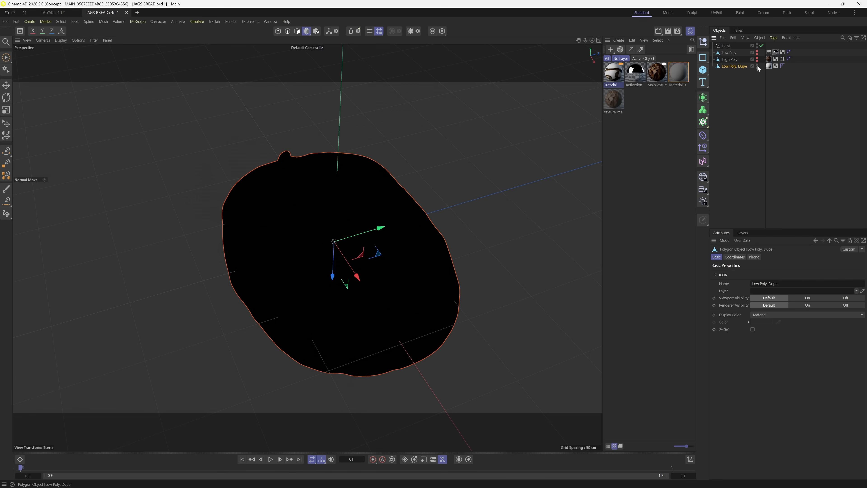
left_click(761, 45)
Replace the material on Low Poly. Dupe with the Tutorial material and inspect the bread from another angle.
left_click(634, 72)
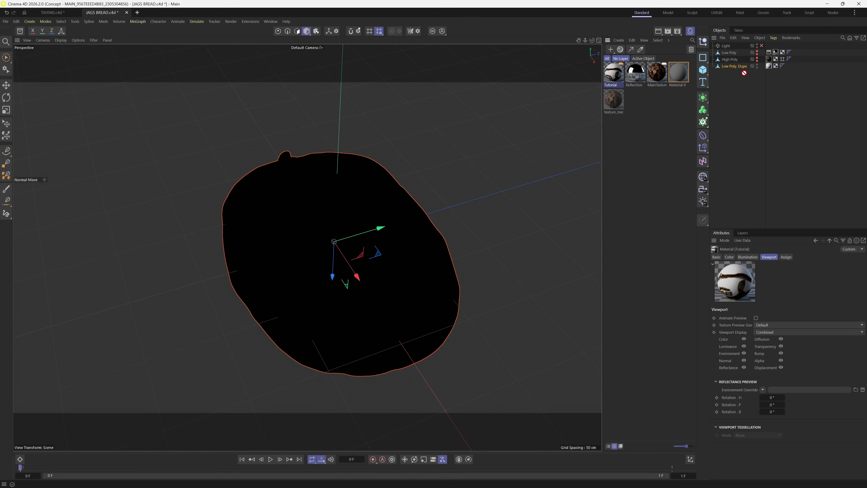
left_click_drag(744, 73, 769, 66)
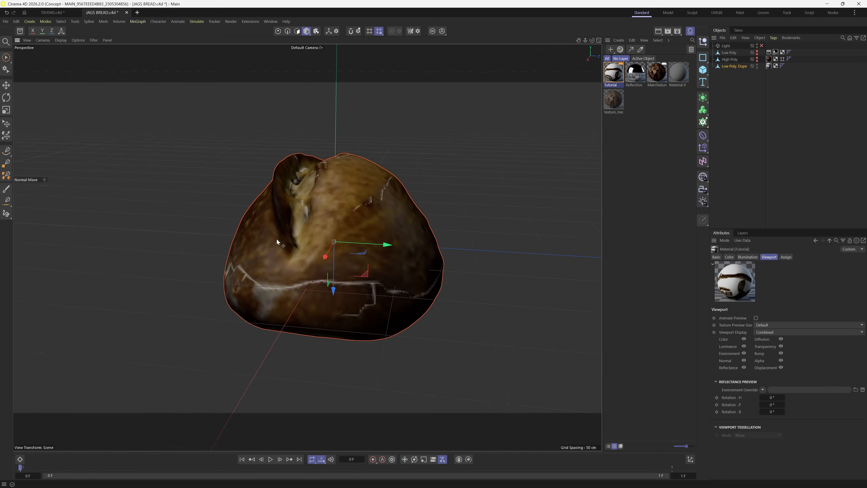
left_click_drag(277, 239, 328, 331, "alt")
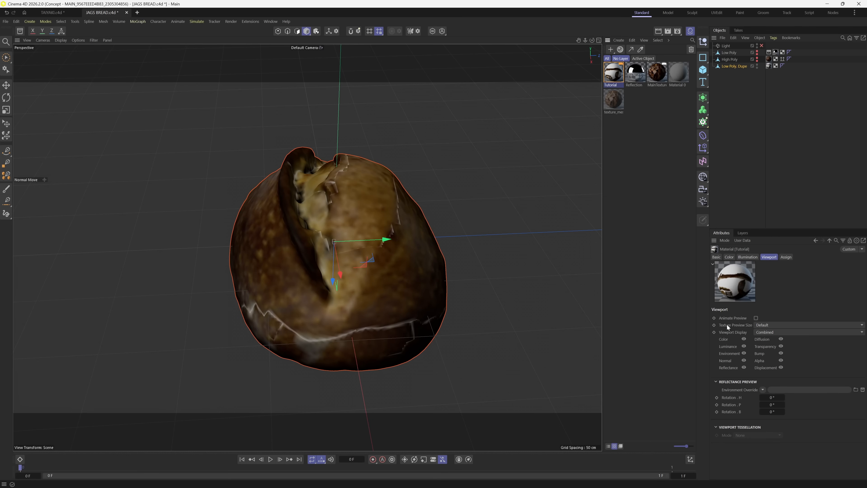
Set the Tutorial material's Texture Preview Size to 4096x4096 and inspect the texture around the bread.
left_click(769, 328)
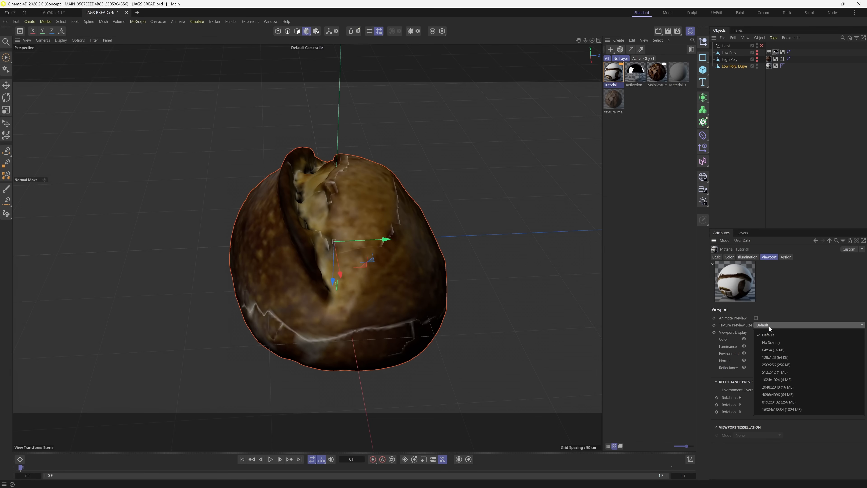
left_click(776, 394)
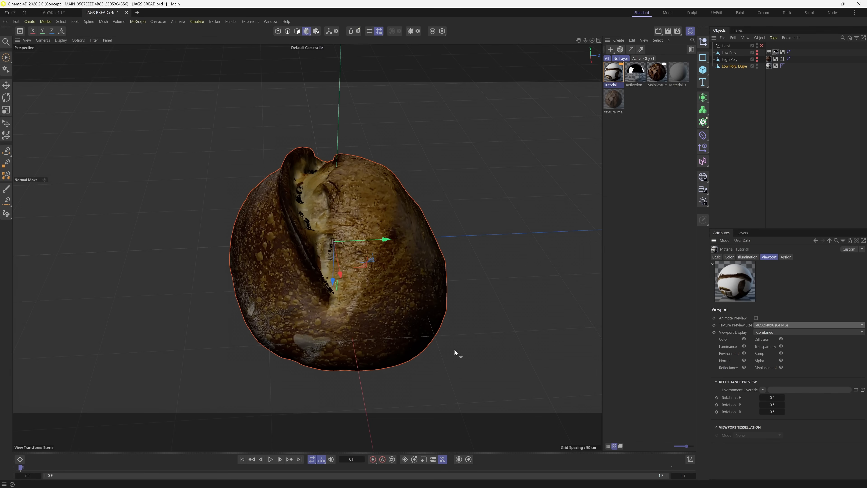
left_click_drag(436, 291, 362, 328, "alt")
Switch the viewport to Gouraud Shading (Lines) to inspect the low-poly bread's mesh.
left_click(60, 40)
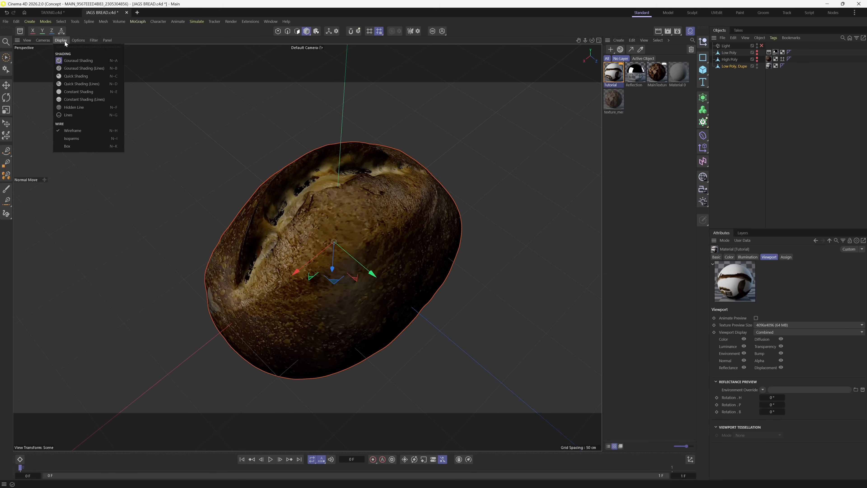
left_click(85, 73)
left_click_drag(434, 191, 443, 247, "alt")
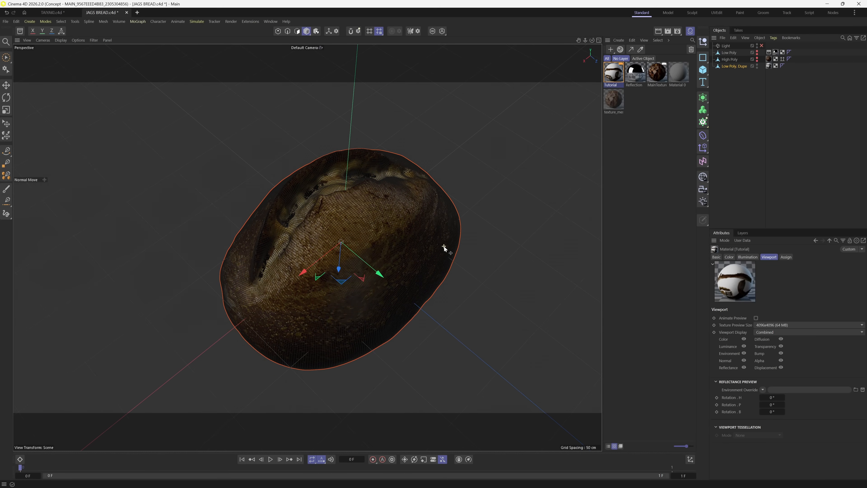
Unhide the High Poly object and move Low Poly. Dupe beside it to compare their meshes.
left_click(757, 59, "alt")
left_click(739, 67)
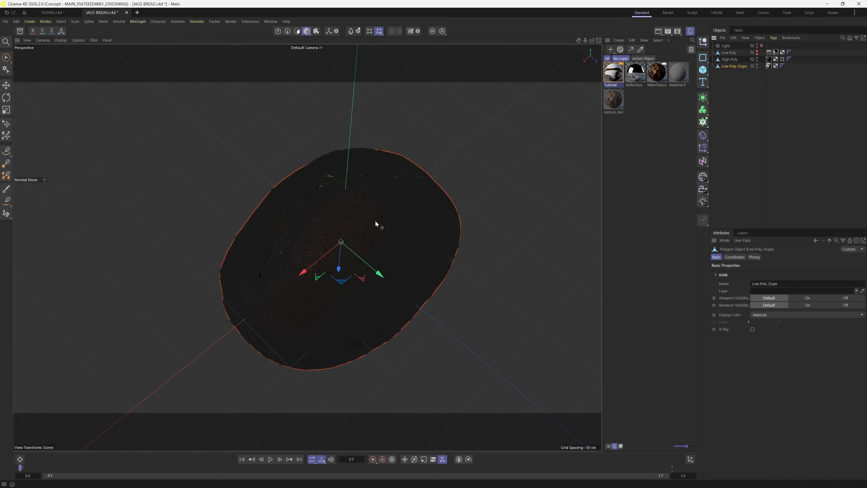
left_click_drag(312, 262, 526, 153)
middle_click_drag(532, 262, 479, 292, "alt")
left_click_drag(479, 294, 391, 363, "alt")
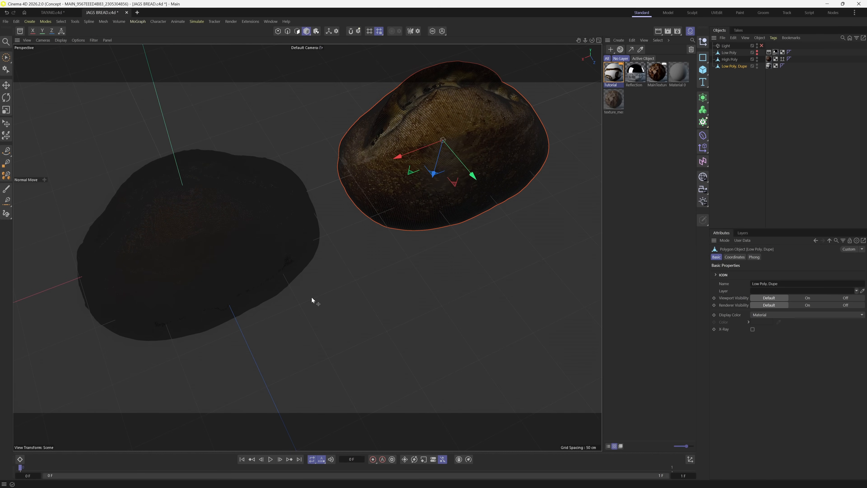
left_click_drag(318, 304, 361, 280, "alt")
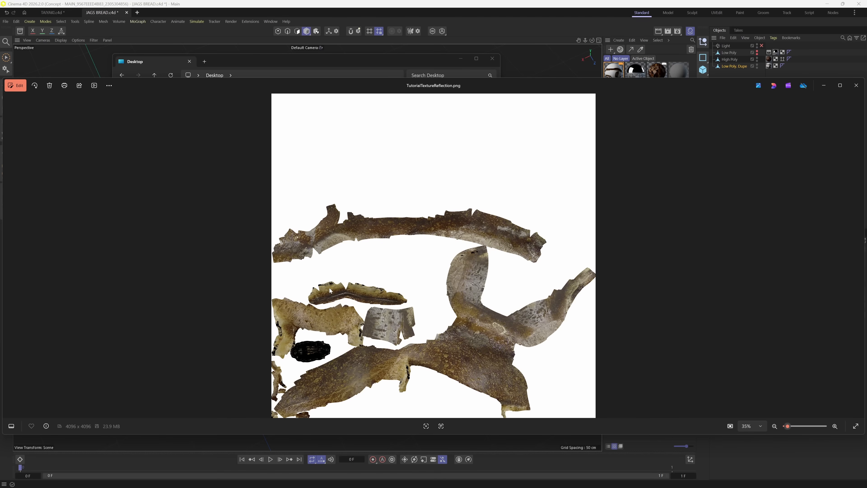
Examine the UV islands in the baked TutorialTextureReflection.png image up close.
scroll(328, 294, "up", 3)
left_click_drag(320, 301, 379, 232)
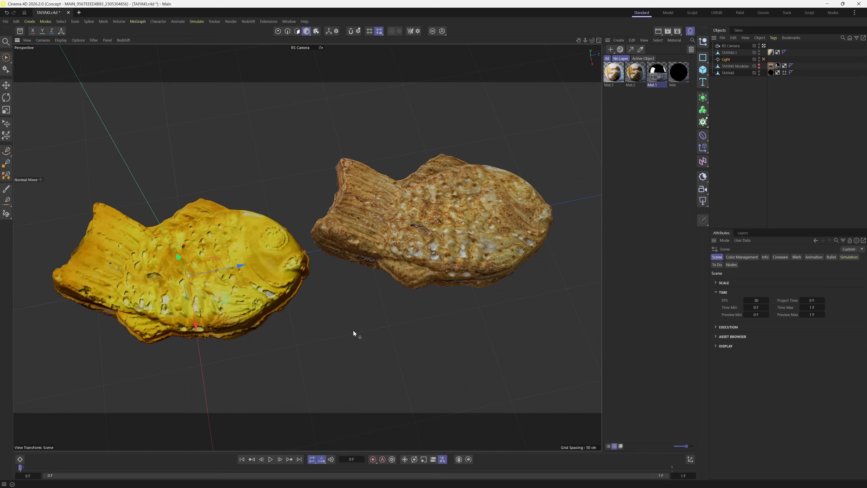
Switch the viewport to Gouraud Shading (Lines) to compare the mesh density of the two taiyaki models up close.
mouse_move(264, 301)
left_mouse_down("alt")
mouse_move(270, 289)
mouse_move(266, 300)
left_mouse_up("alt")
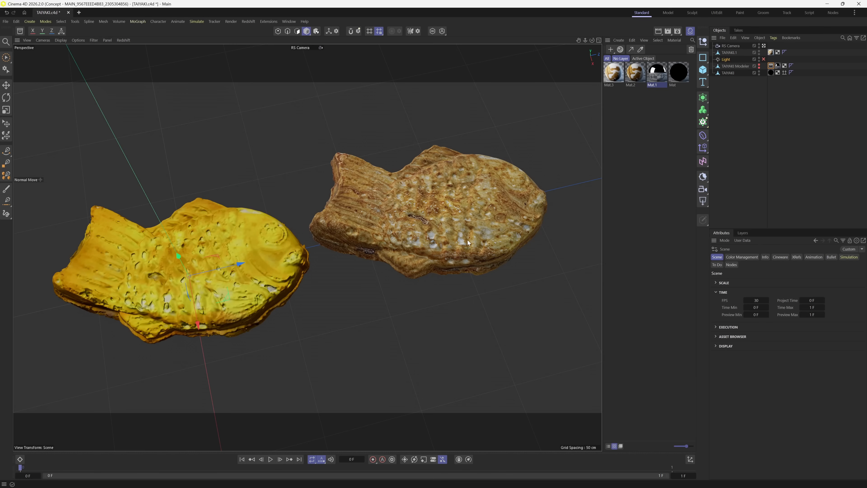
left_click(78, 40)
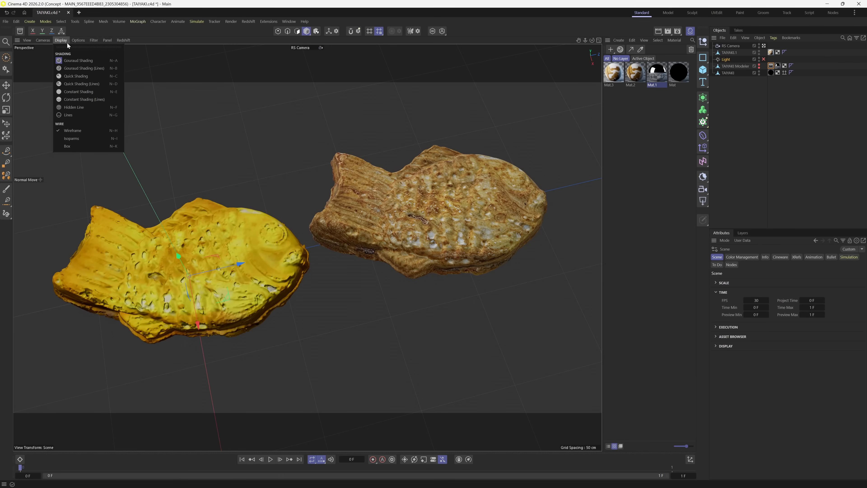
left_click(77, 68)
scroll(340, 290, "up", 3)
scroll(338, 289, "up", 5)
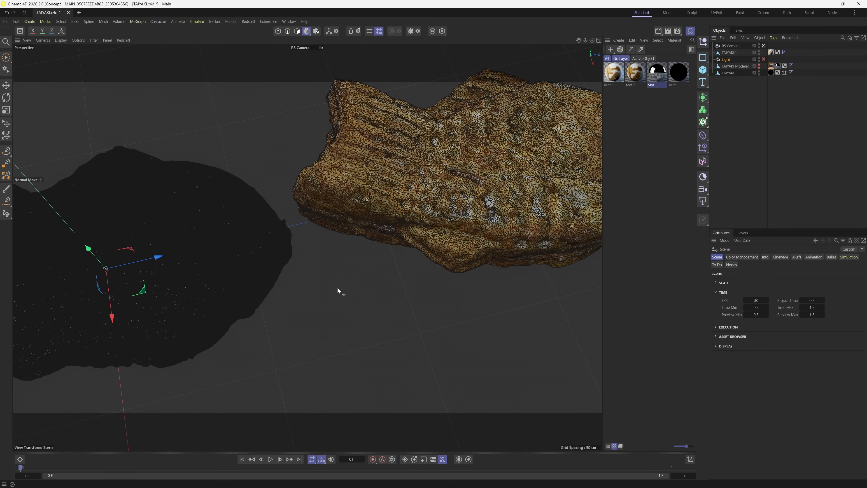
middle_click_drag(502, 296, 317, 364, "alt")
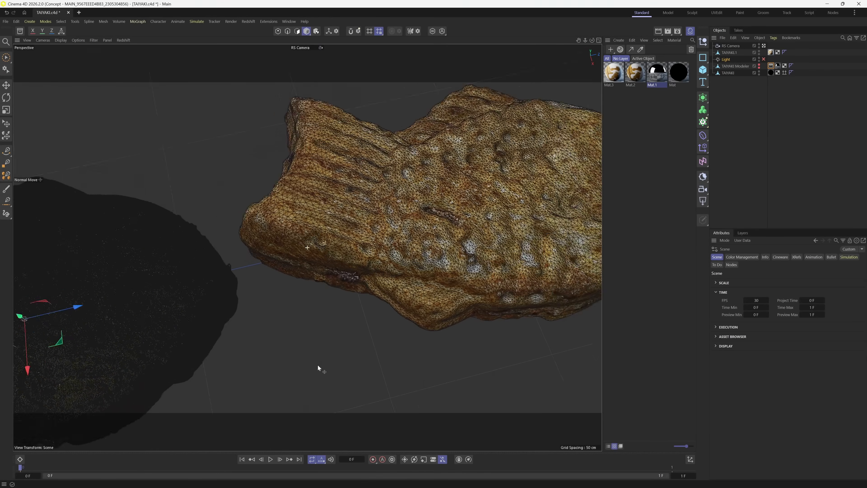
scroll(313, 363, "down", 3)
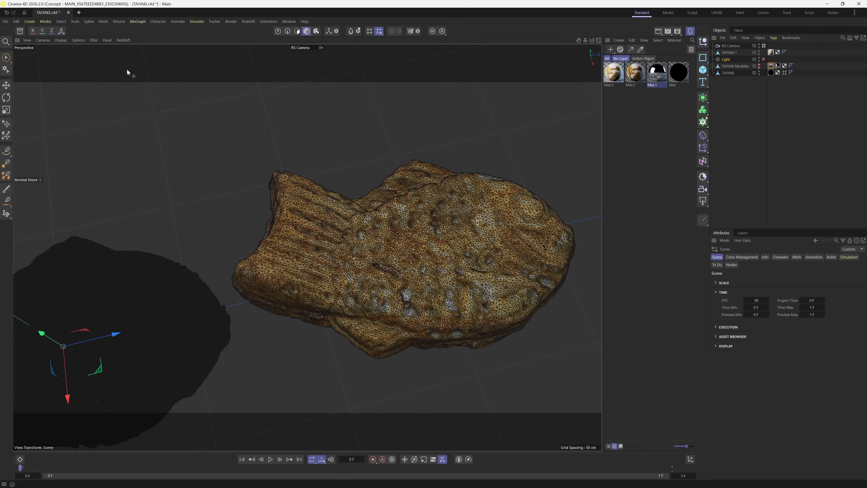
Return the viewport to plain Gouraud Shading and view both taiyaki models side by side.
left_click(60, 40)
left_click(76, 60)
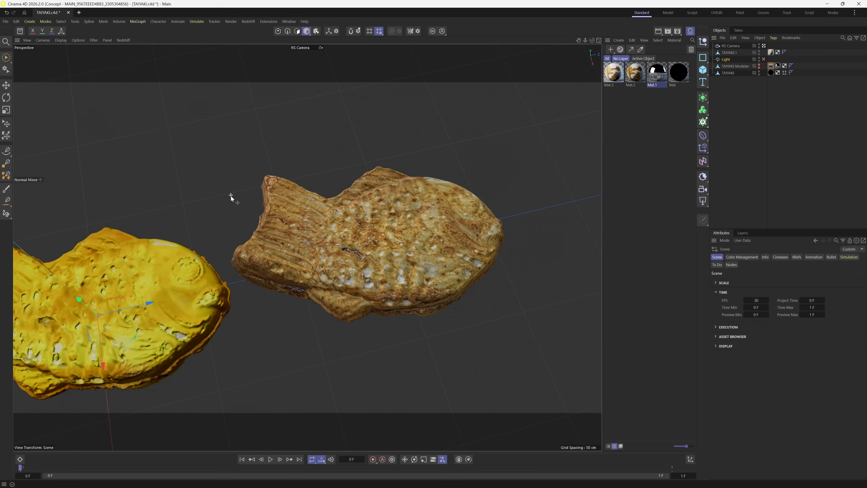
left_click_drag(231, 195, 273, 204, "alt")
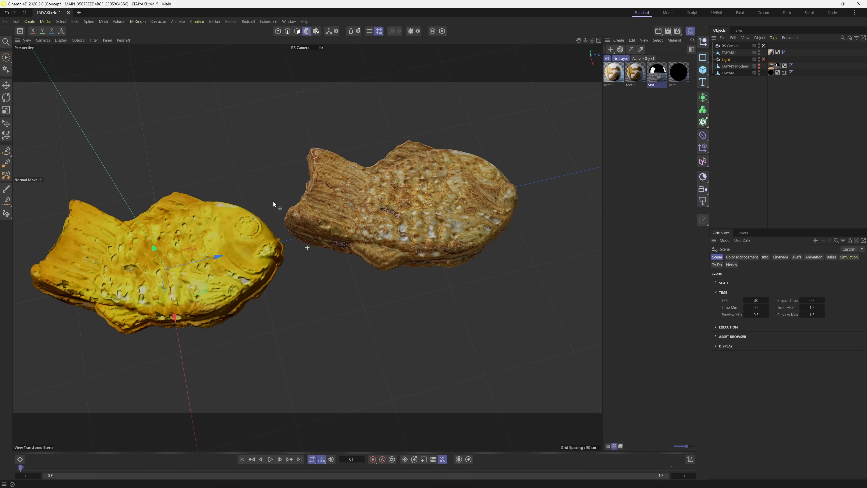
middle_click_drag(265, 196, 296, 201, "alt")
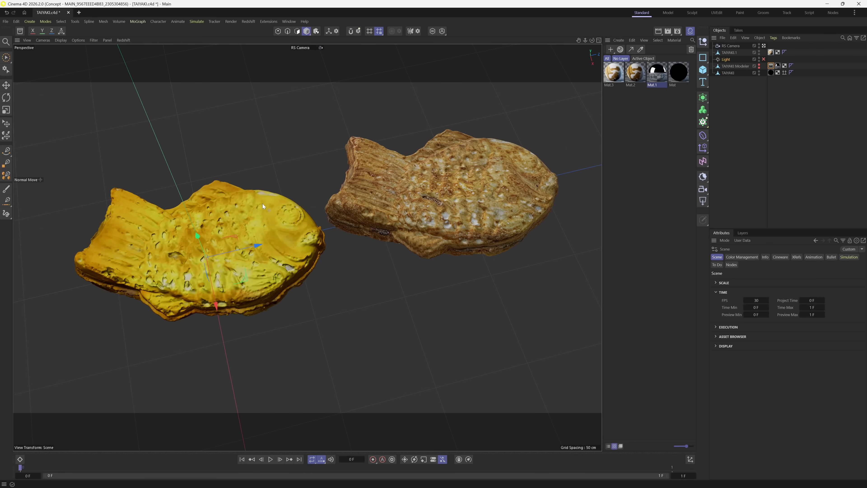
left_click_drag(261, 209, 294, 323, "alt")
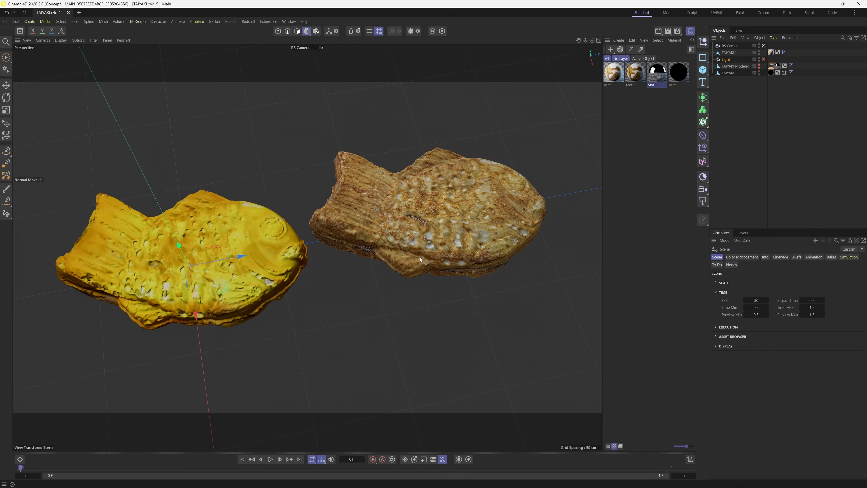
Unhide the TAIYAKI Modeler object in the viewport and inspect it beside the textured taiyaki.
left_click(758, 64, "alt")
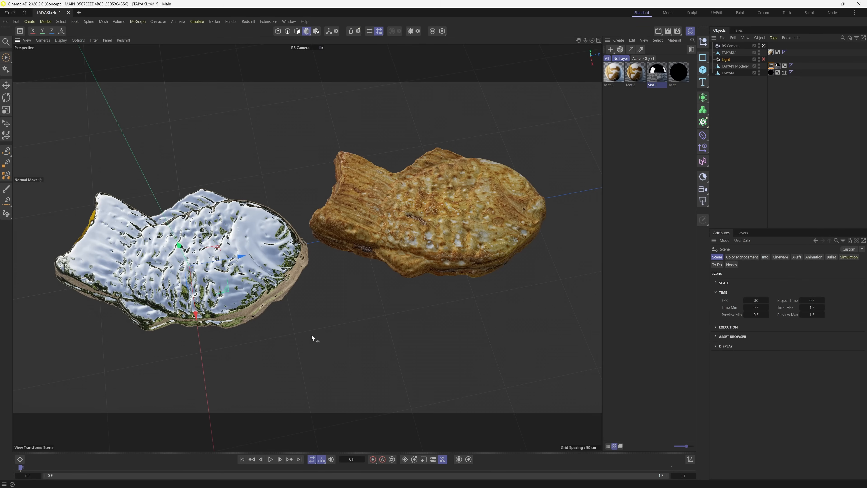
left_click_drag(311, 333, 251, 312, "alt")
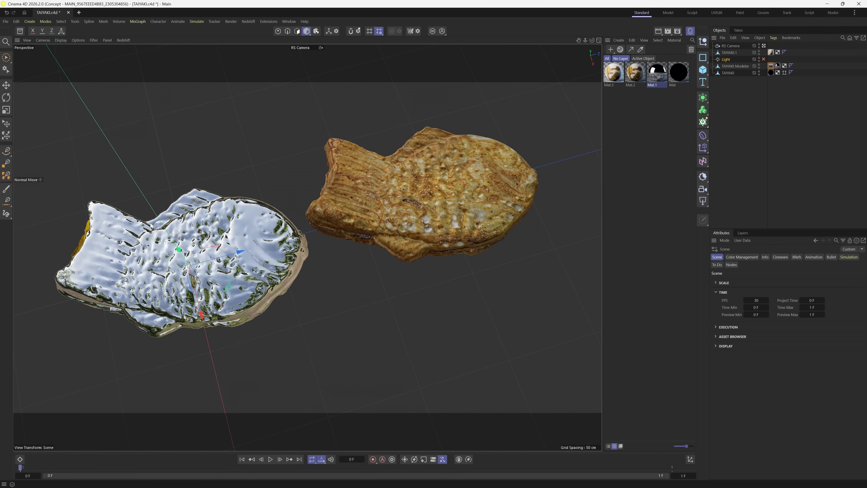
left_click_drag(499, 227, 471, 243, "alt")
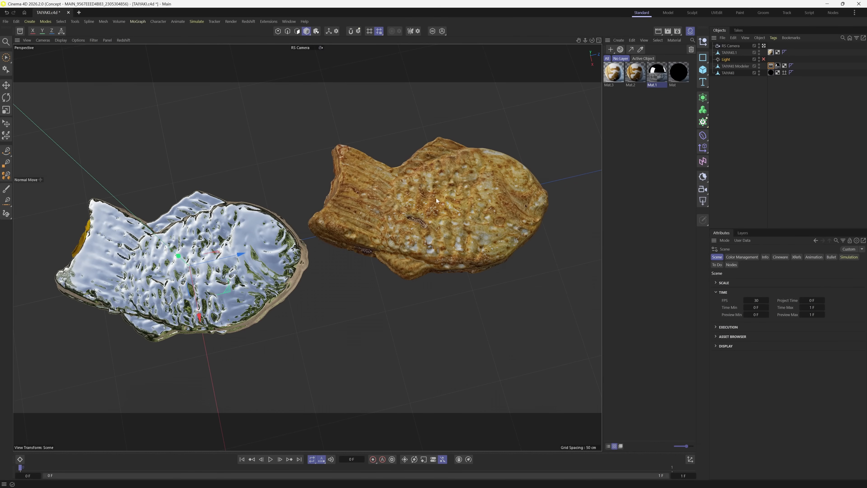